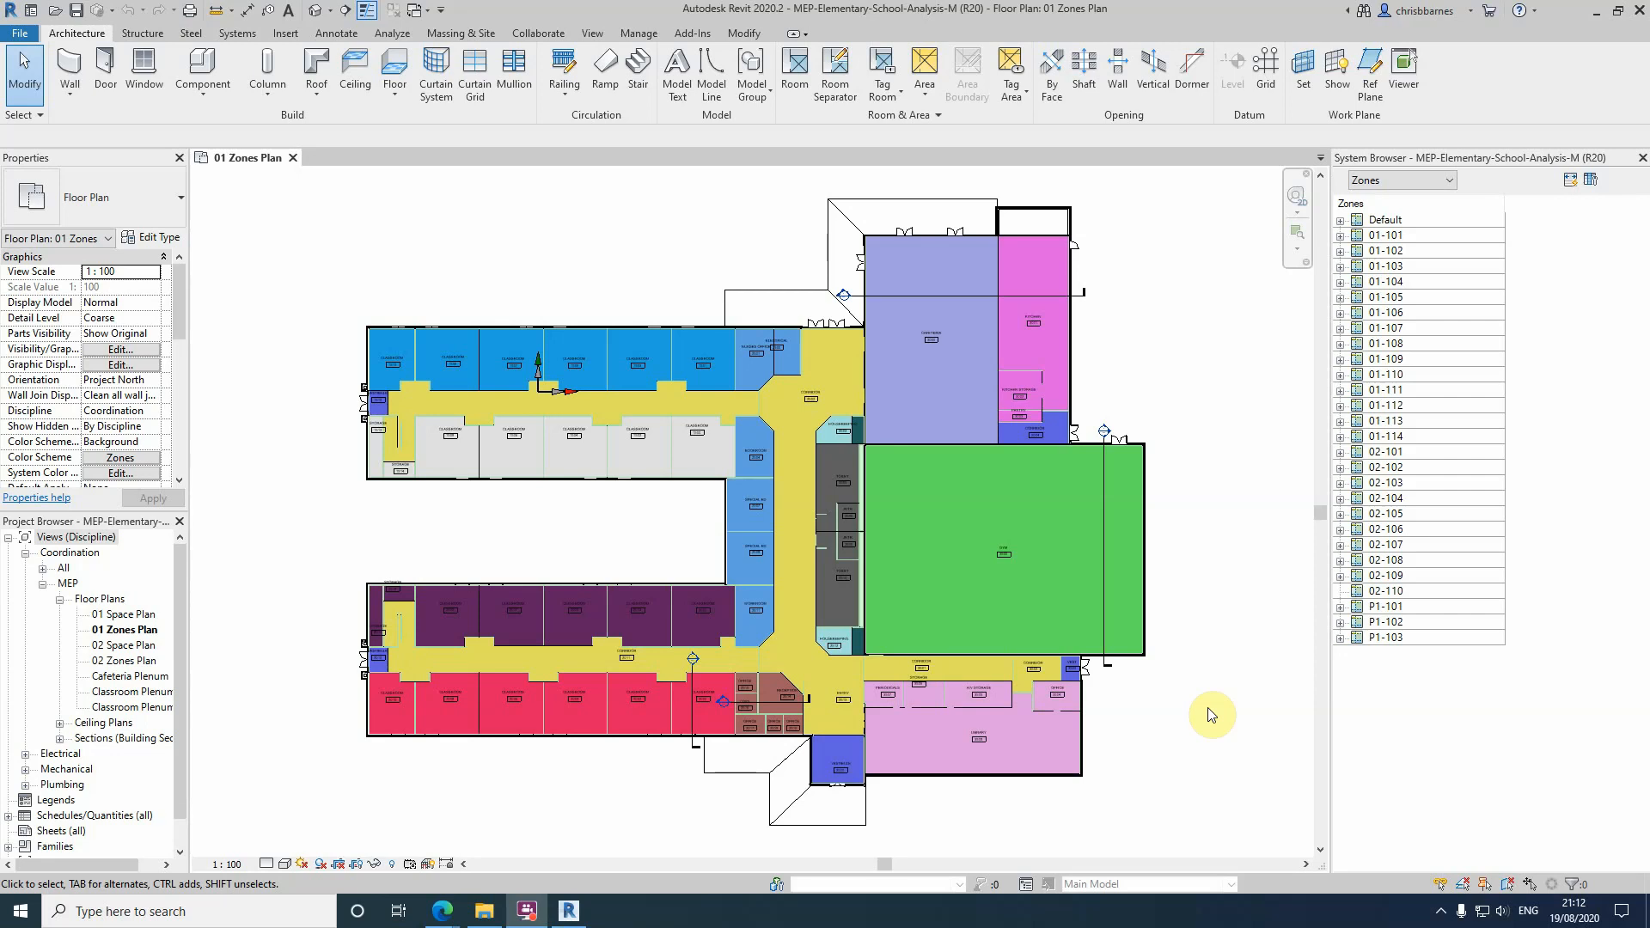
Start a Heating and Cooling Loads analysis and set the building type to School or University
left_click(391, 33)
left_click(662, 73)
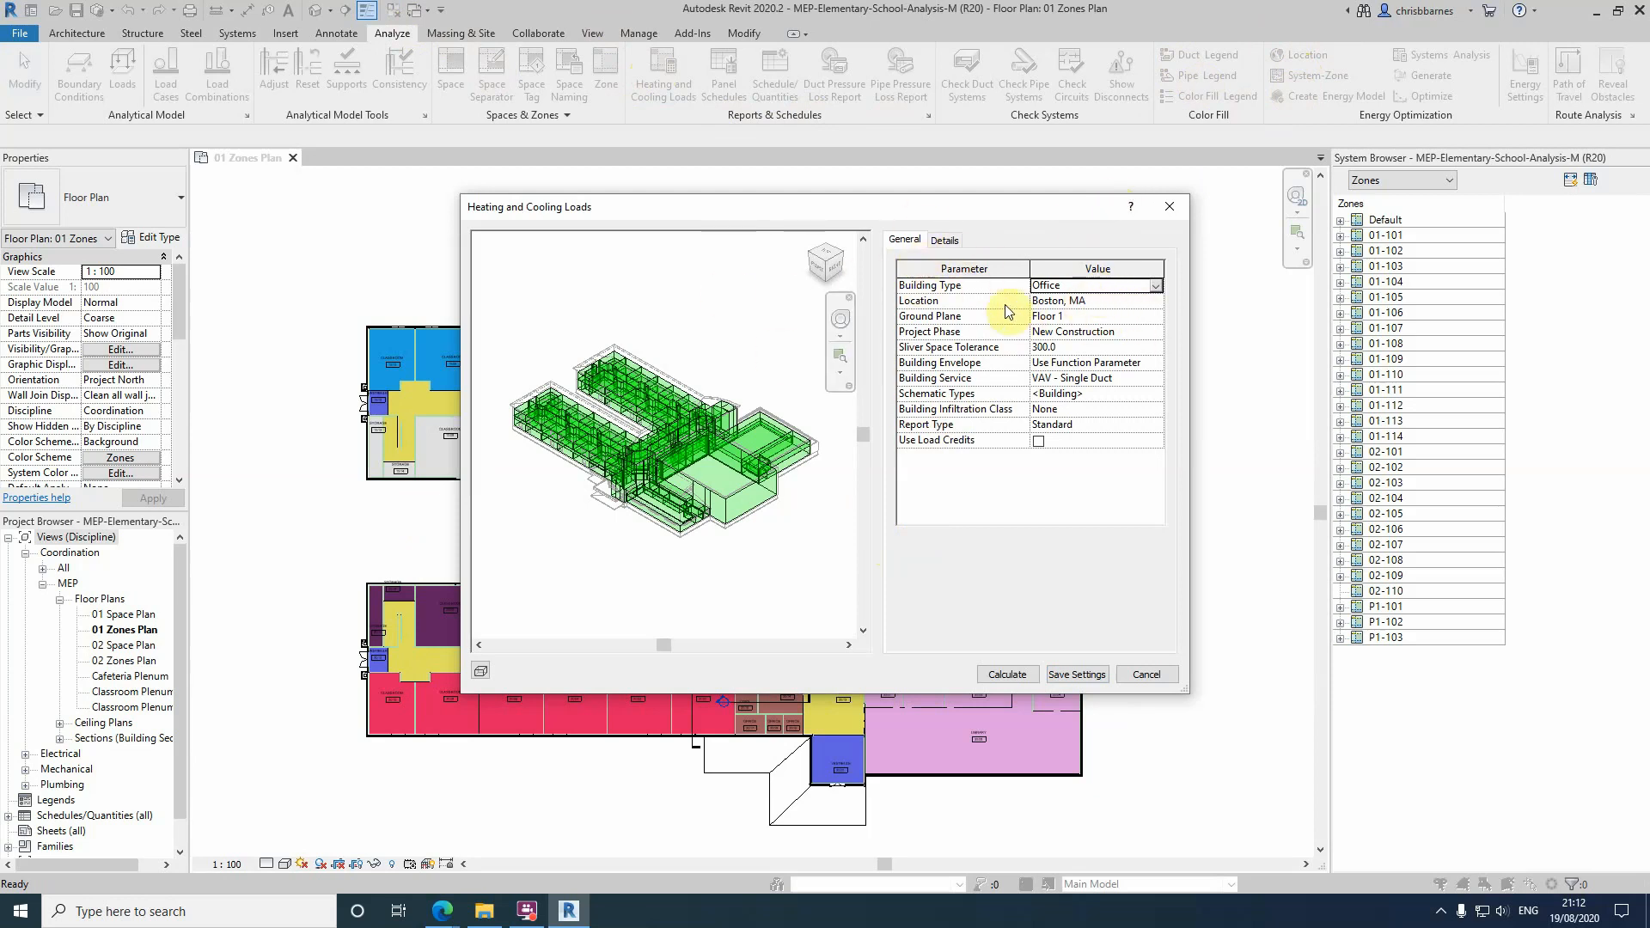
left_click(1155, 284)
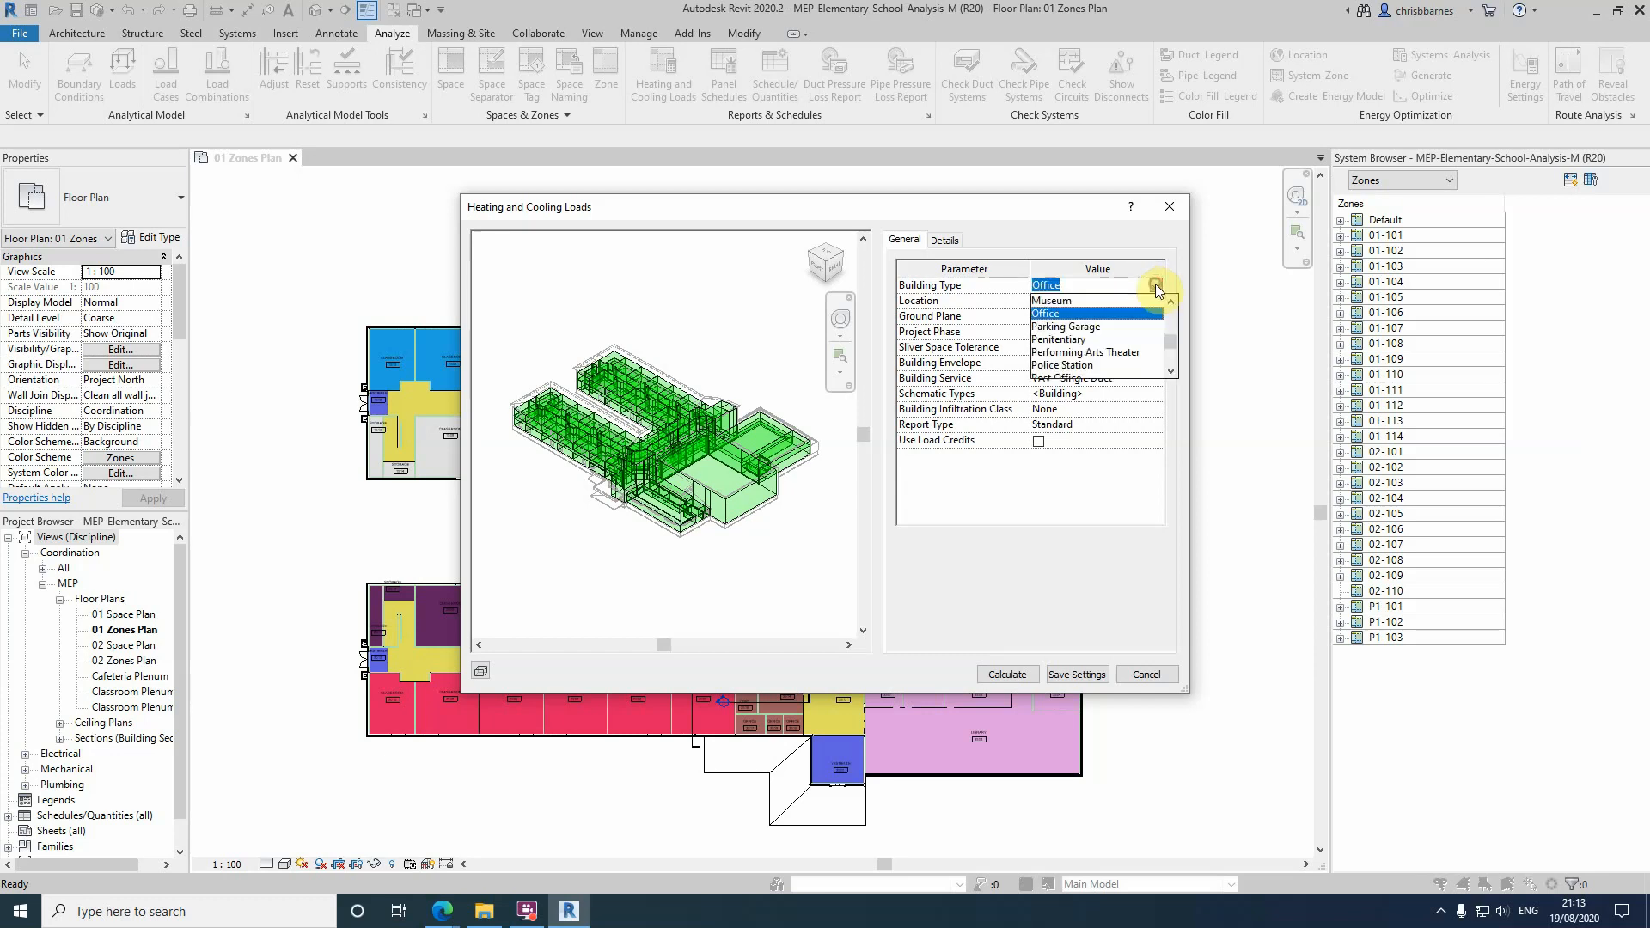
left_click(1170, 347)
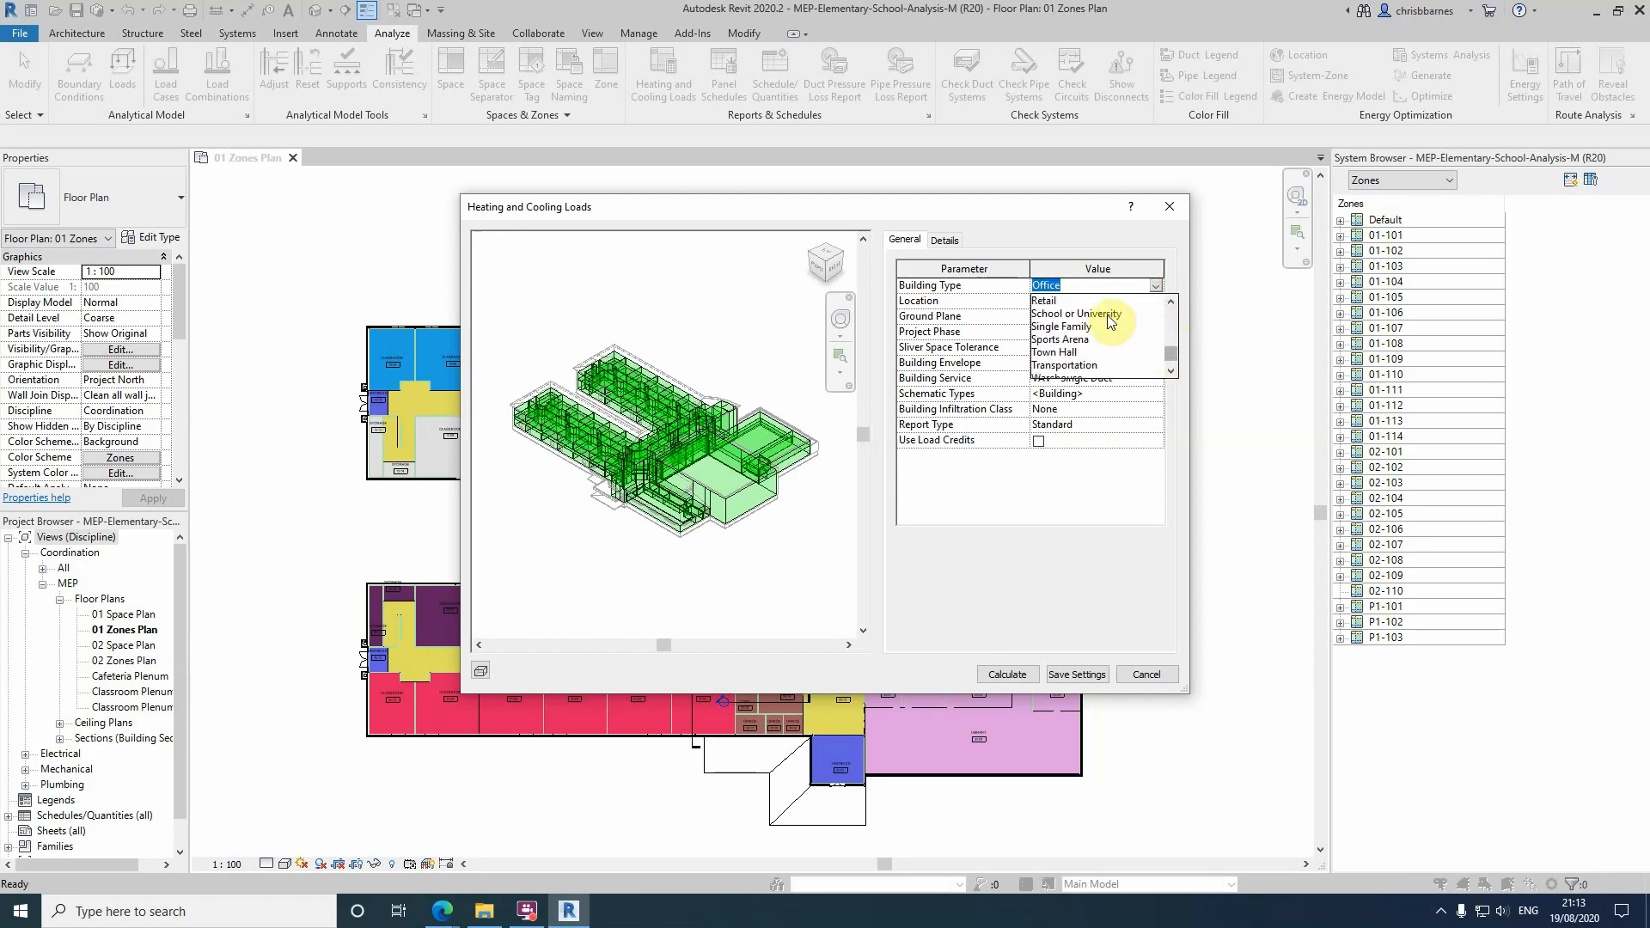
left_click(1107, 314)
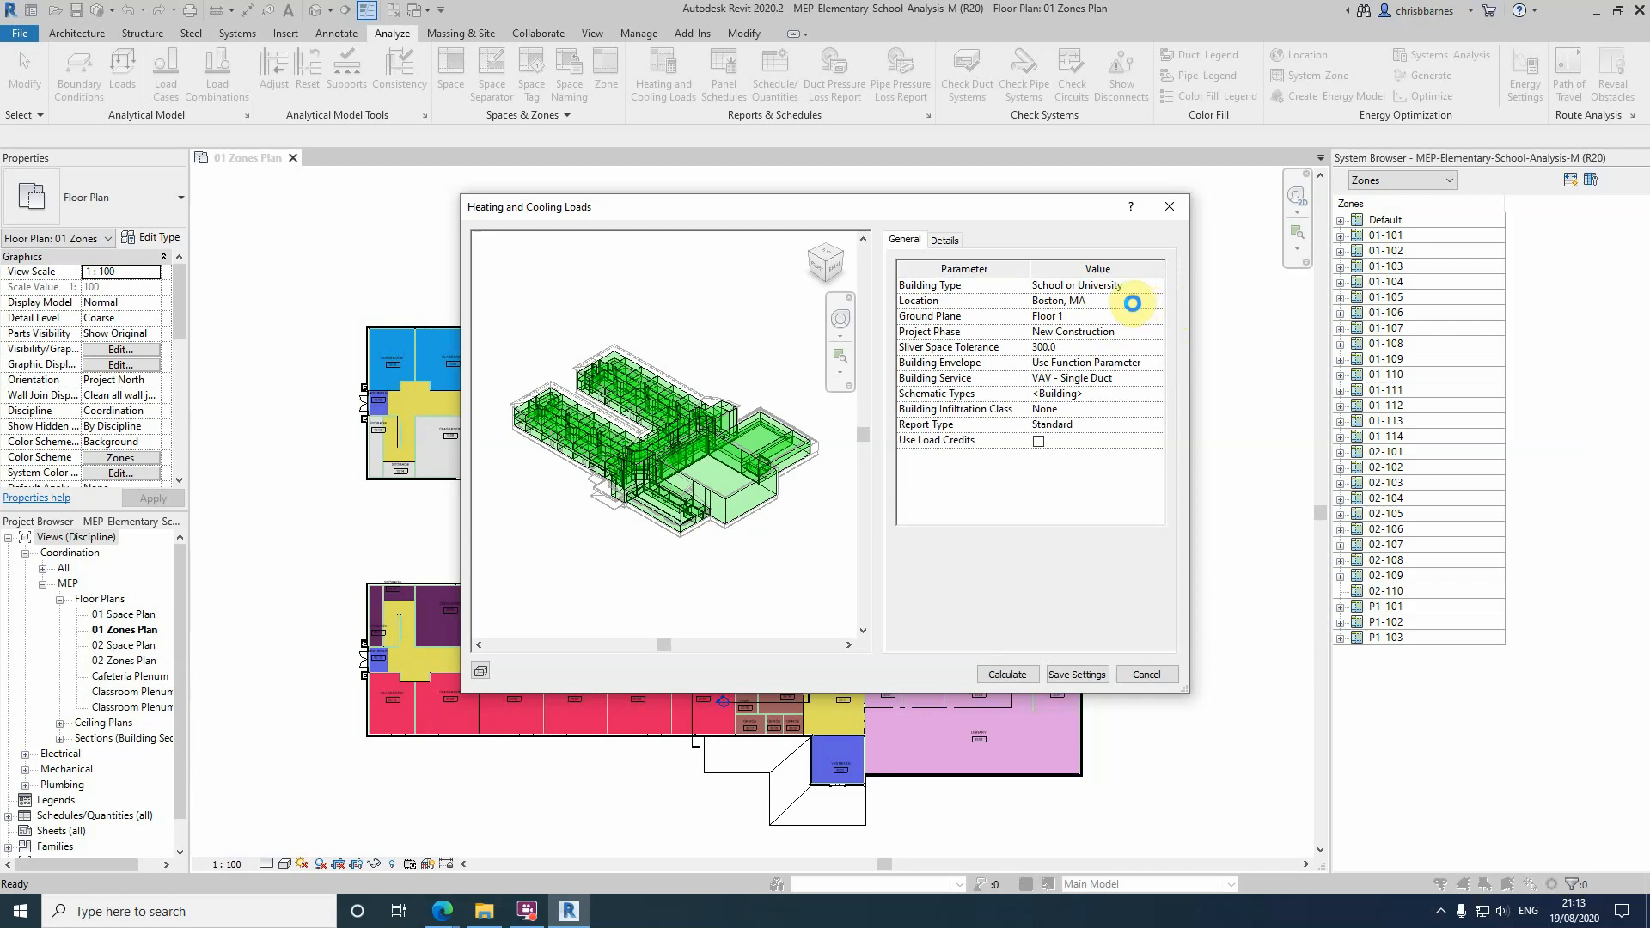
Review the project address, map and weather stations behind the analysis's Location parameter, and cancel out of those settings
left_click(1131, 304)
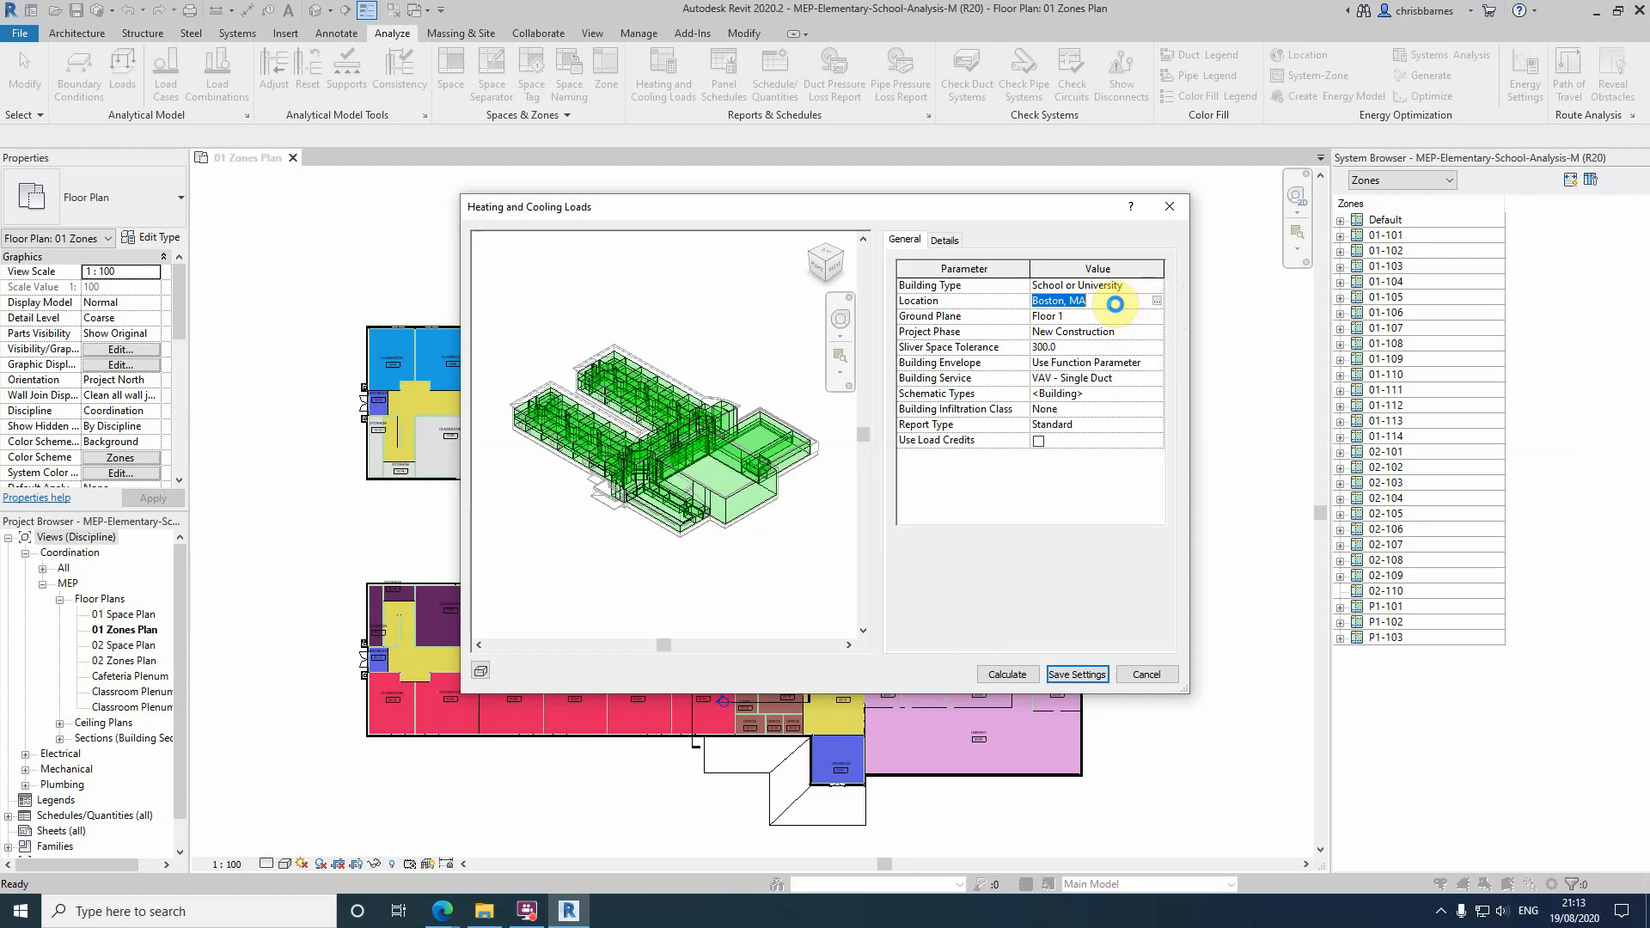
left_click(1159, 301)
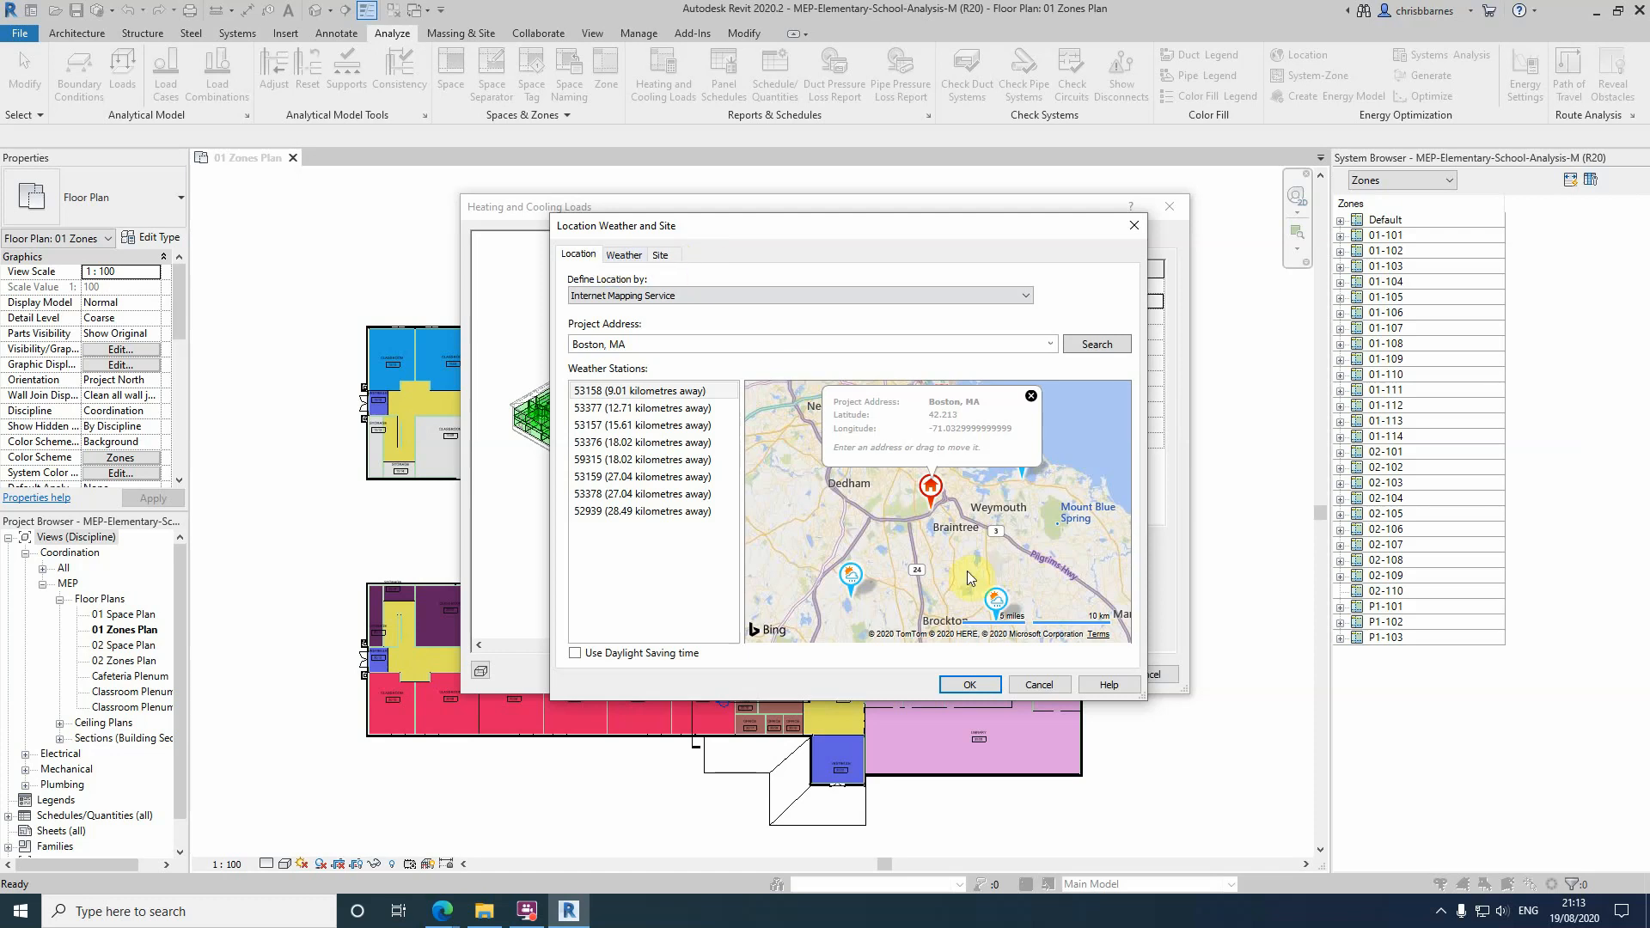
left_click(1031, 684)
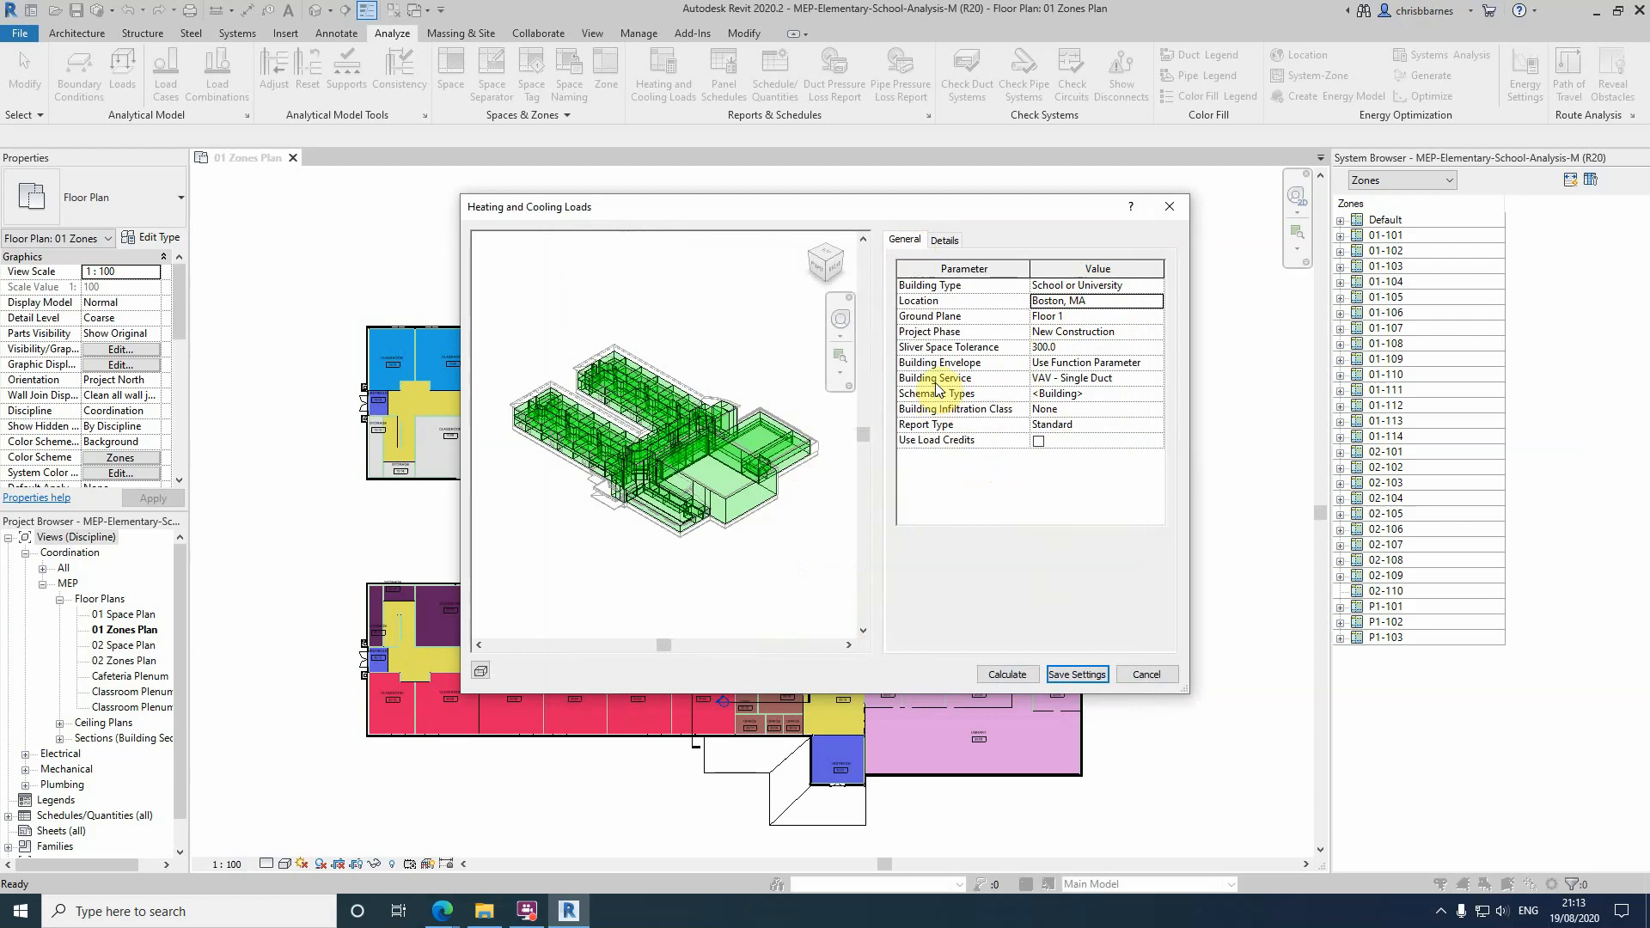
Examine the spaces contained in zones 01-101, 01-102 and 01-103 in the analysis details
left_click(946, 242)
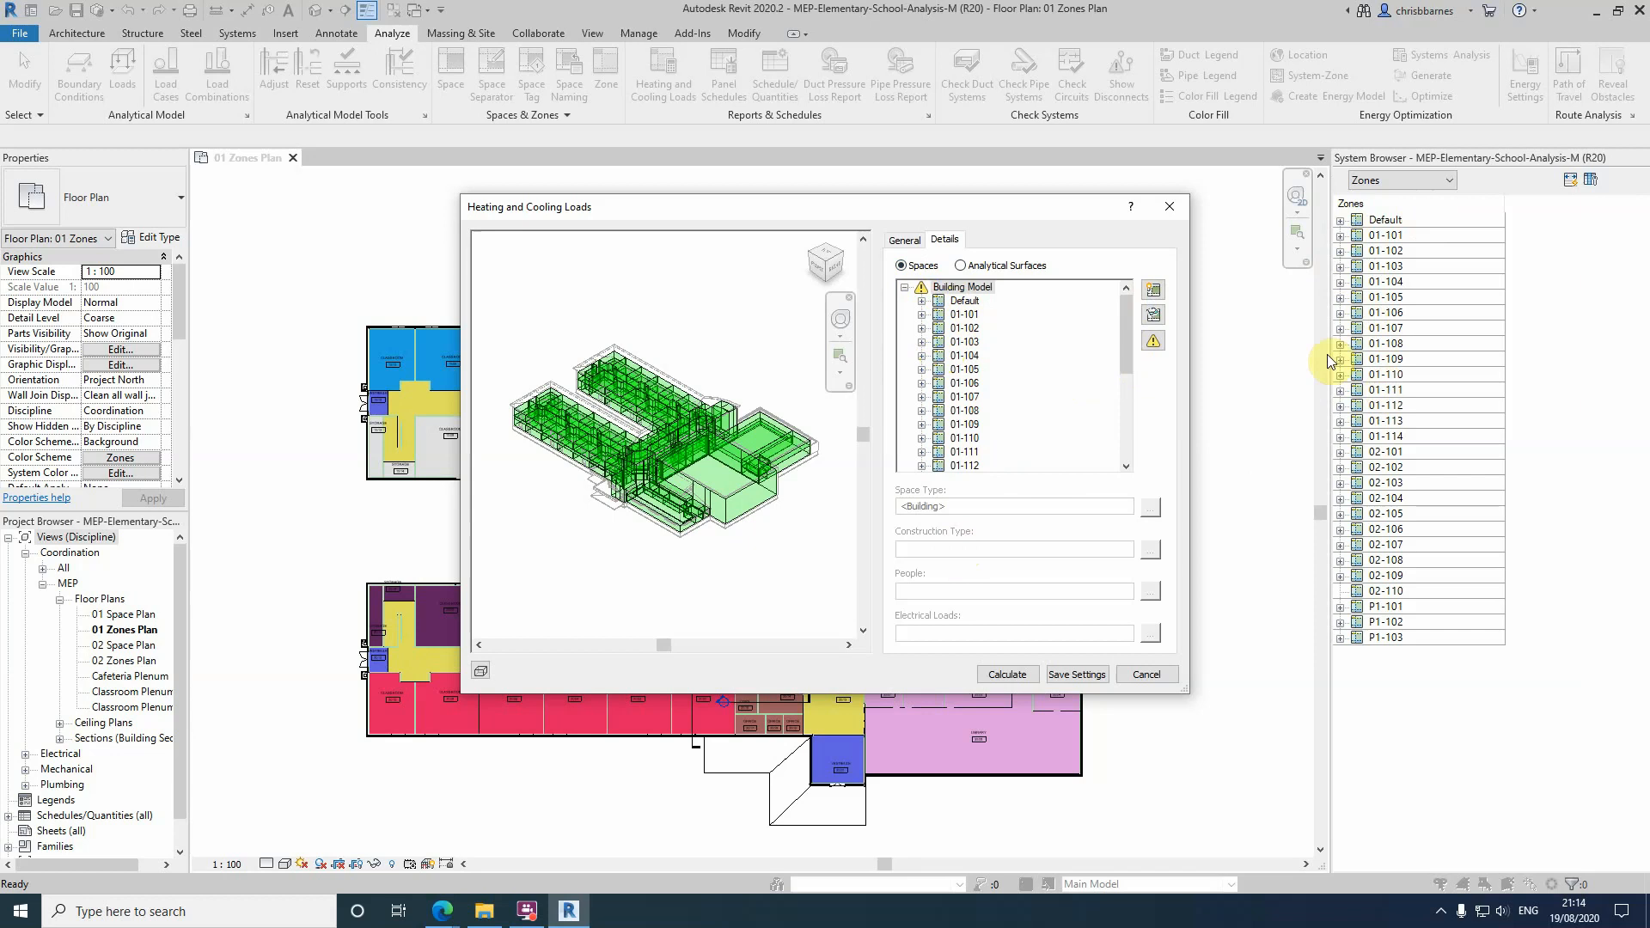
left_click(921, 315)
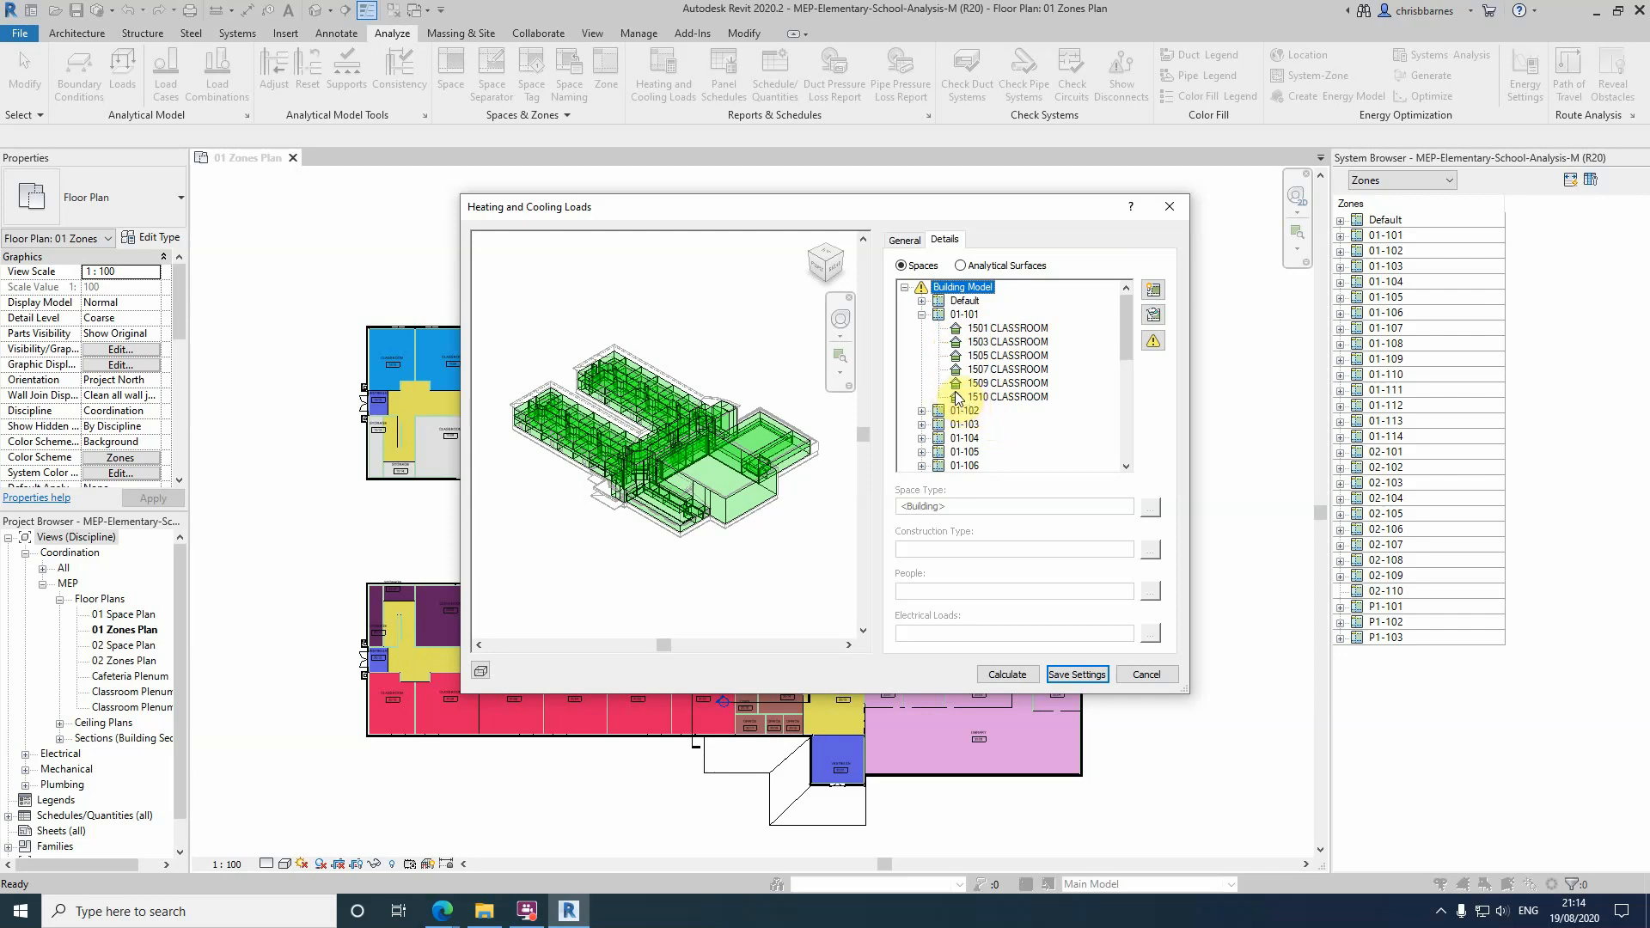
left_click(922, 411)
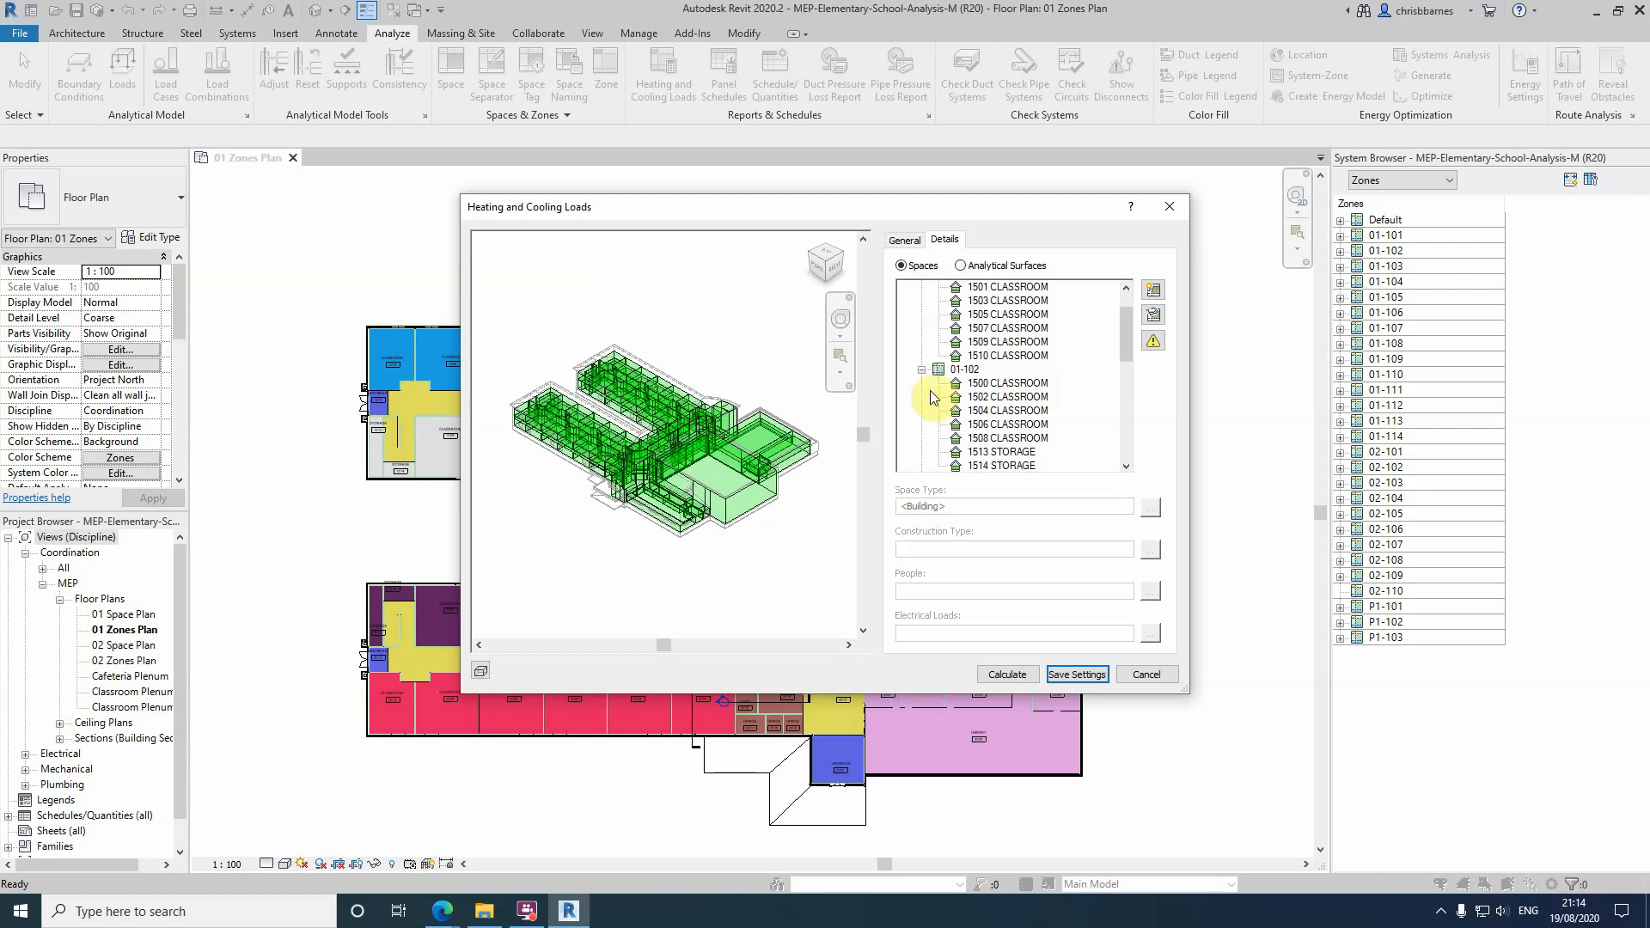
scroll(930, 394, "down", 1)
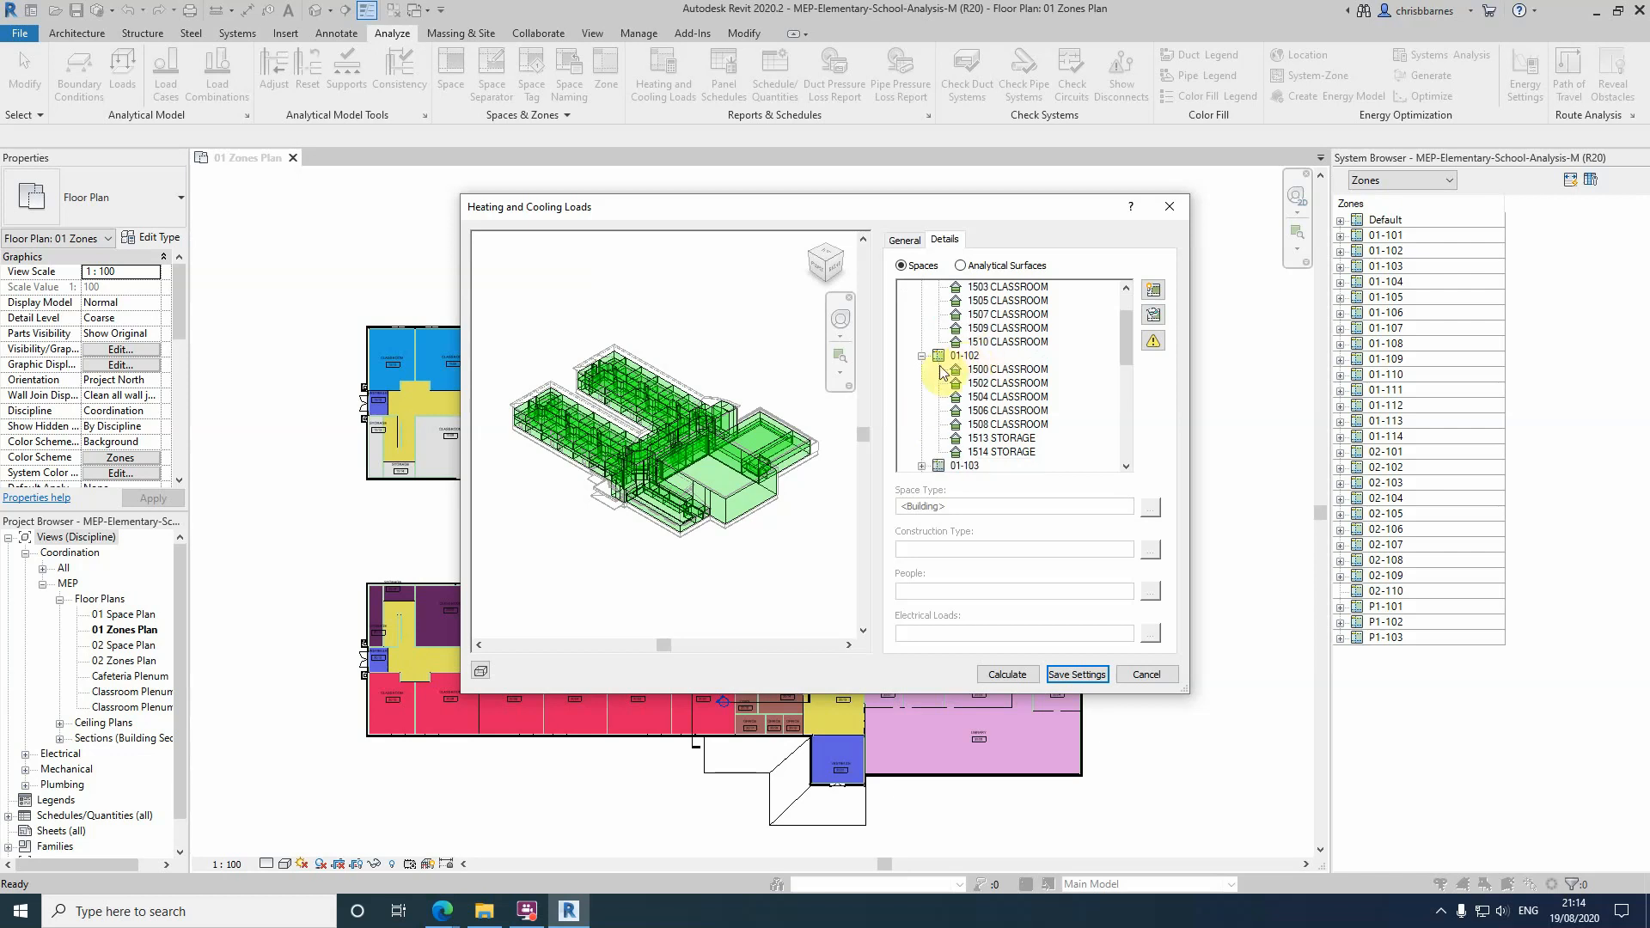
scroll(938, 374, "down", 2)
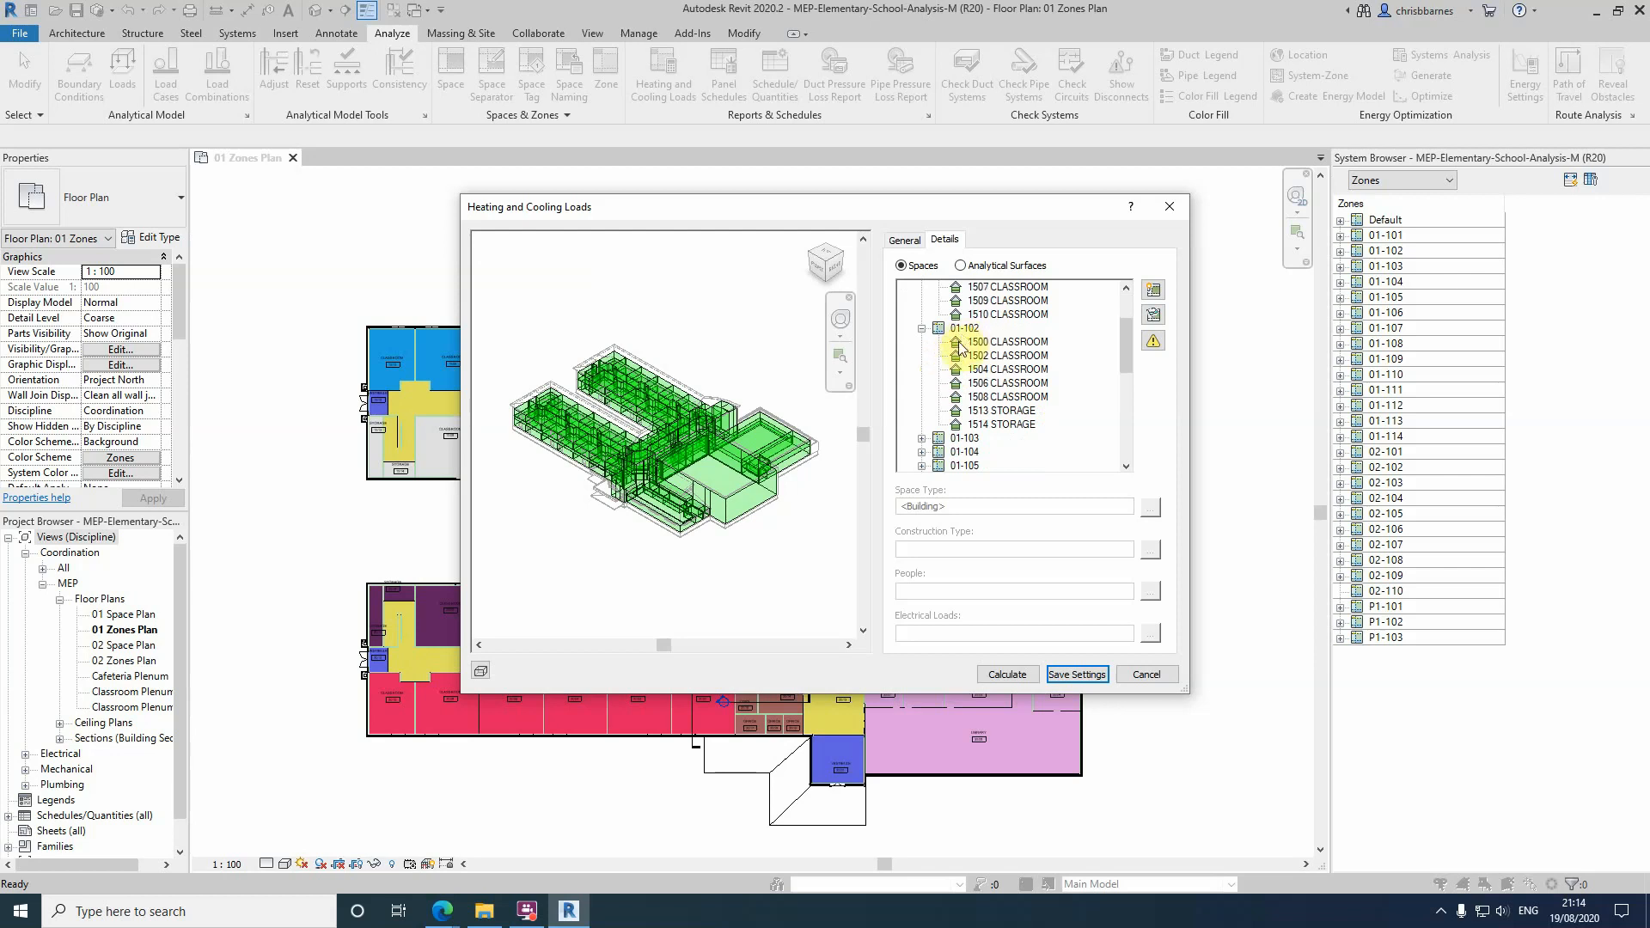
left_click(920, 441)
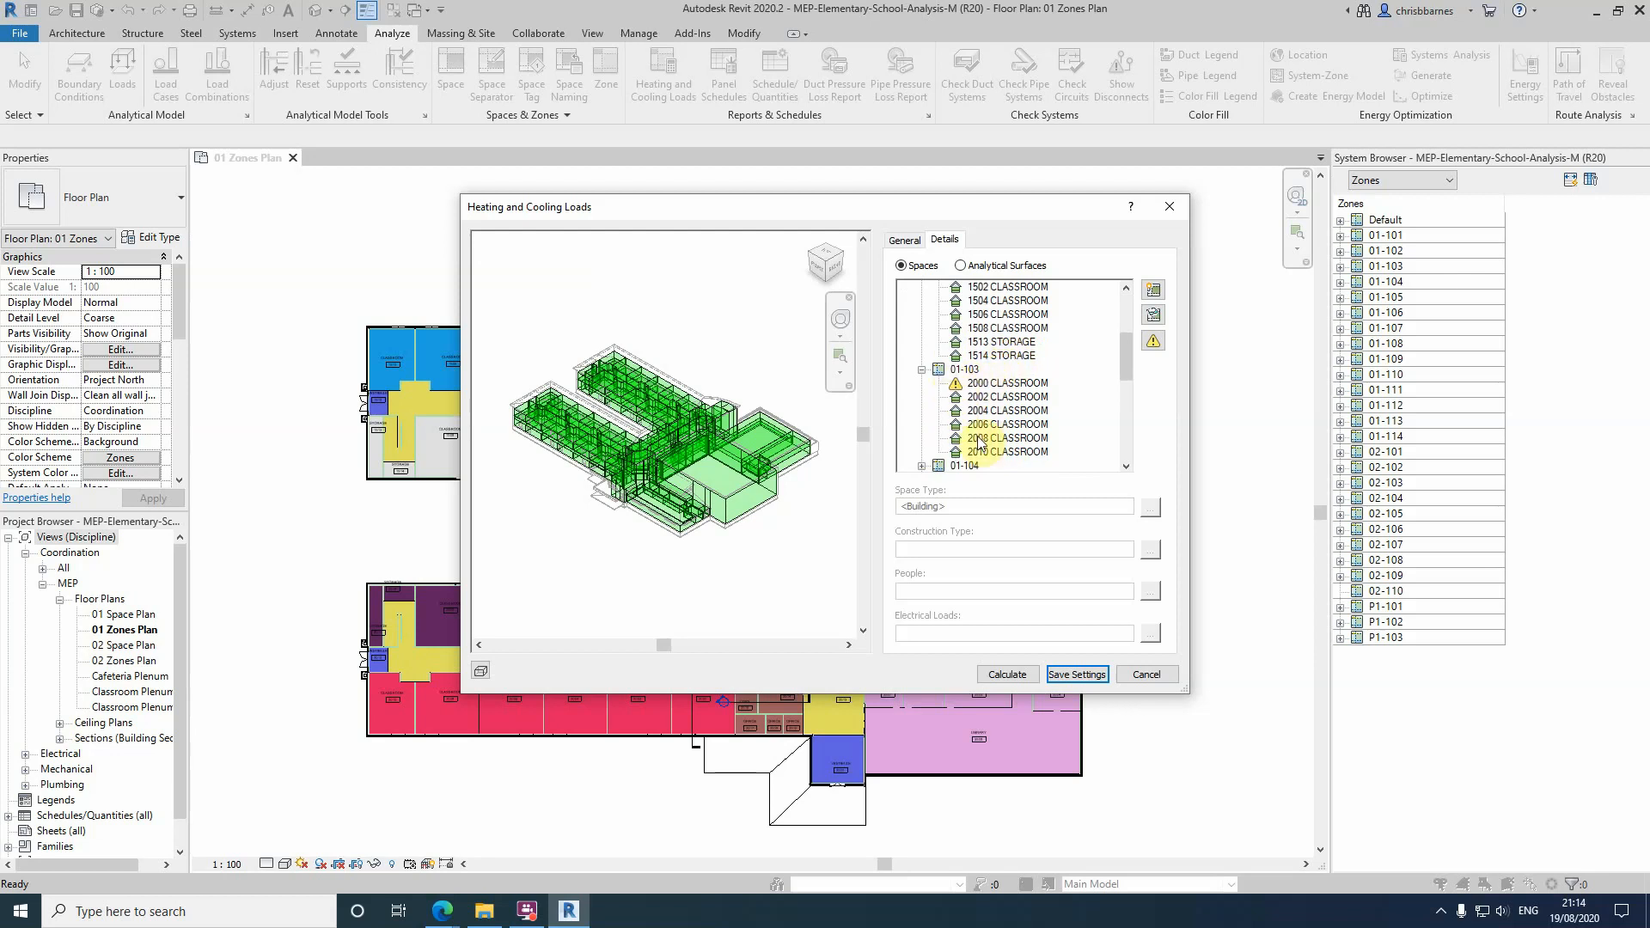
Read the warning related to space 2000 CLASSROOM in zone 01-103 and dismiss it
left_click(997, 384)
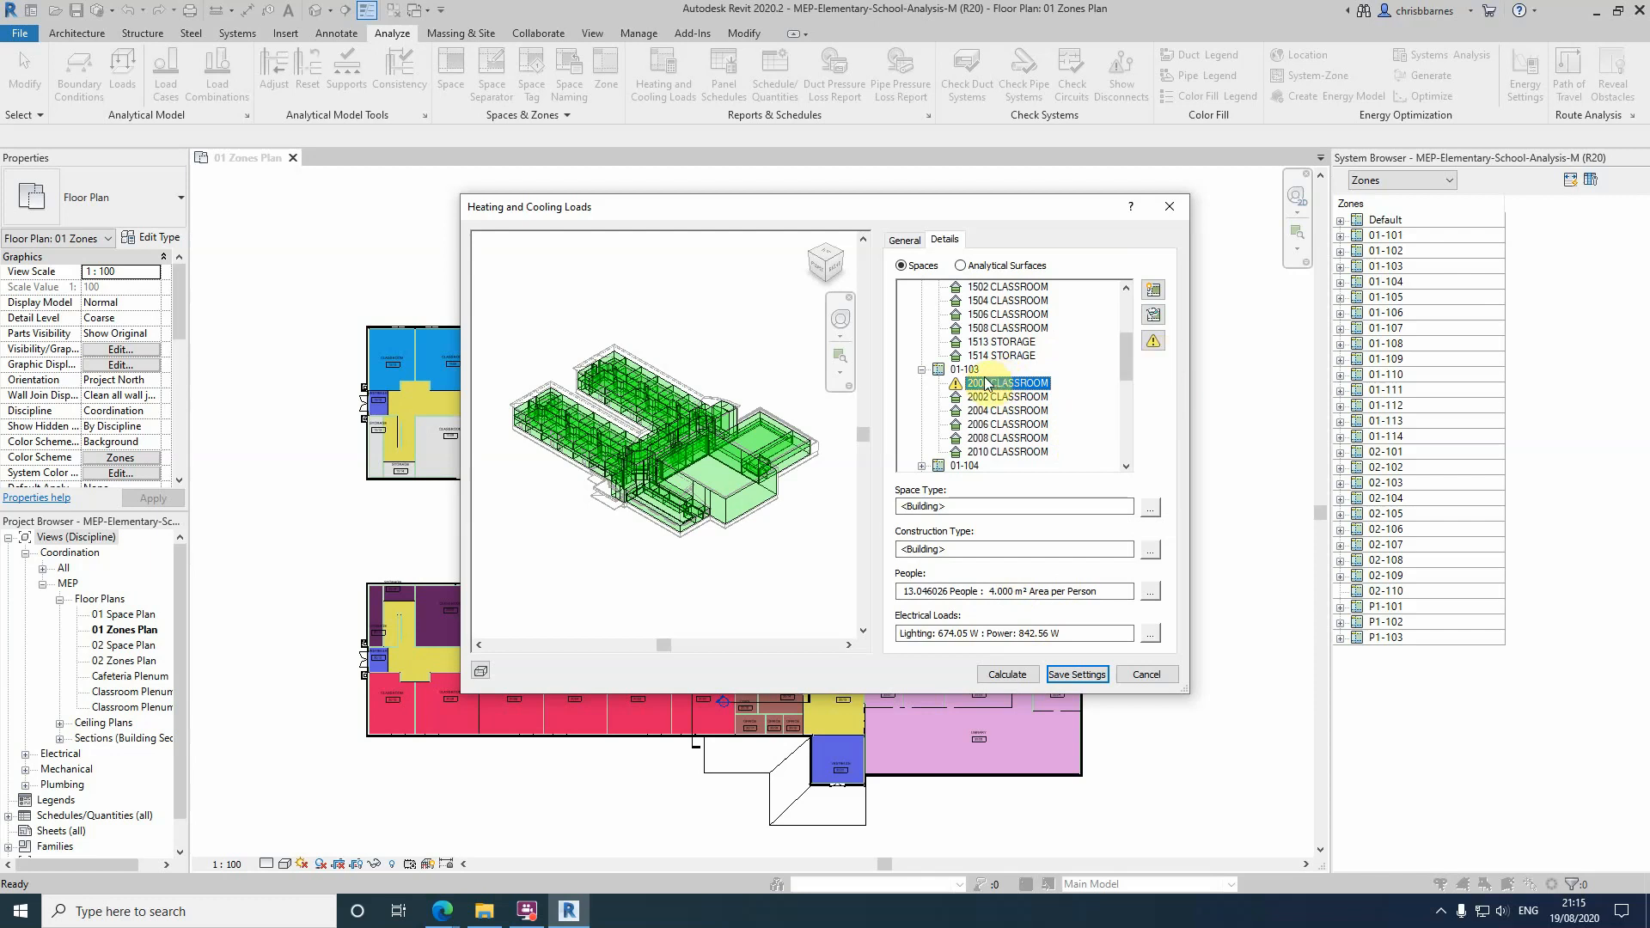
left_click(1155, 343)
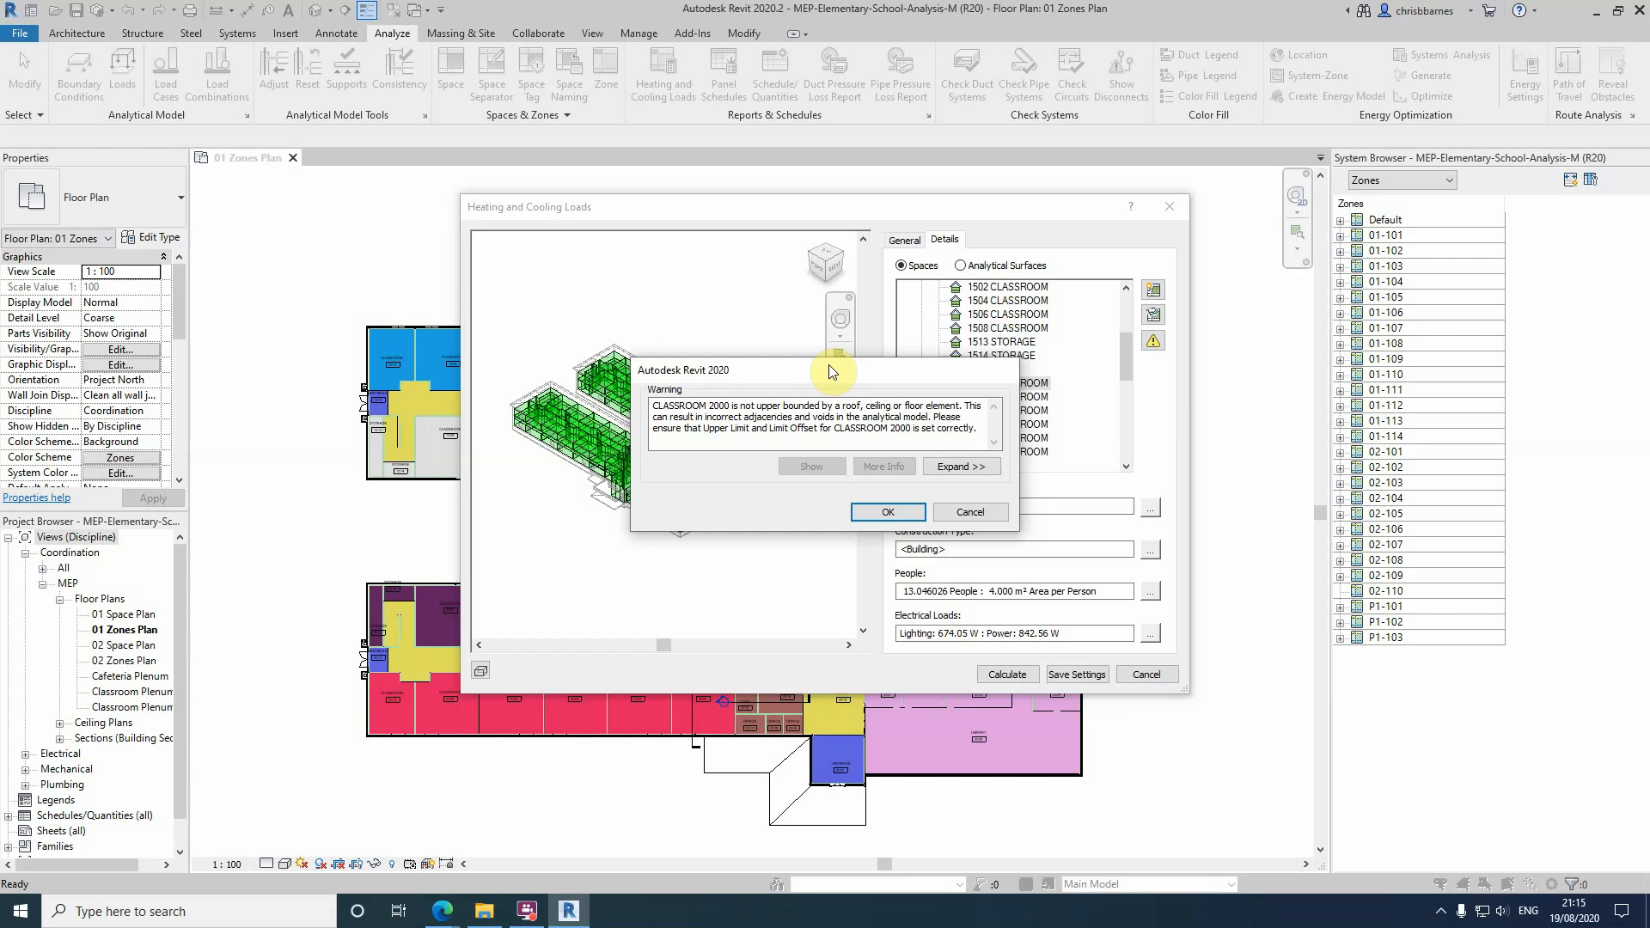
left_click(954, 513)
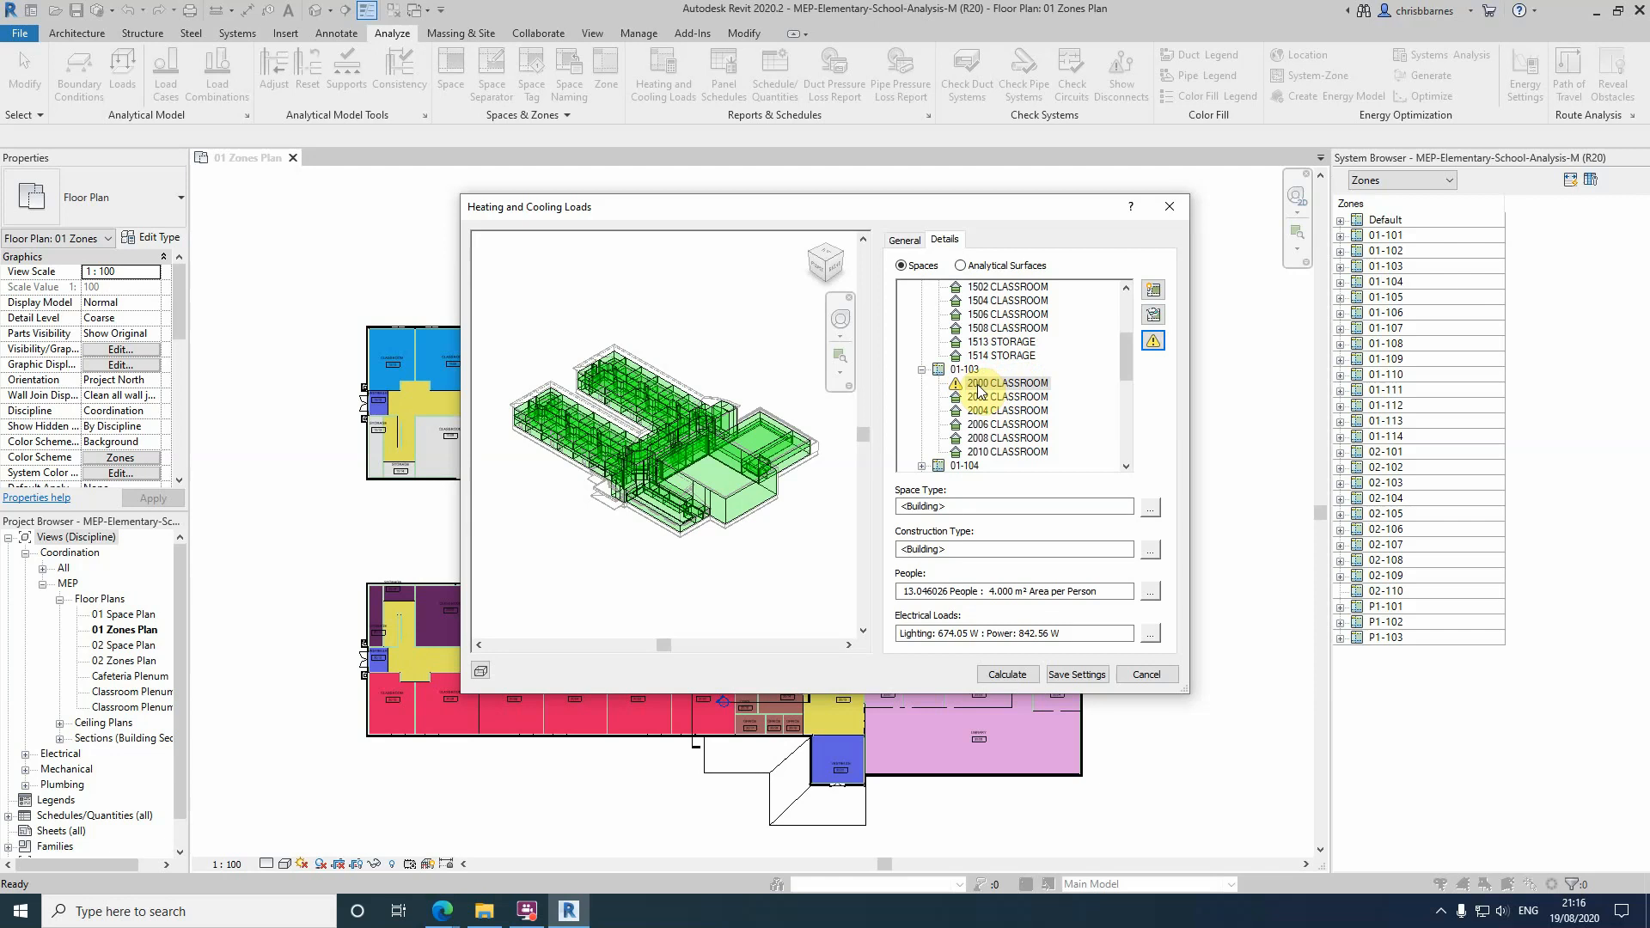
Highlight and isolate space 2000 CLASSROOM in the analytical model preview and inspect its location from several angles
left_click(1154, 292)
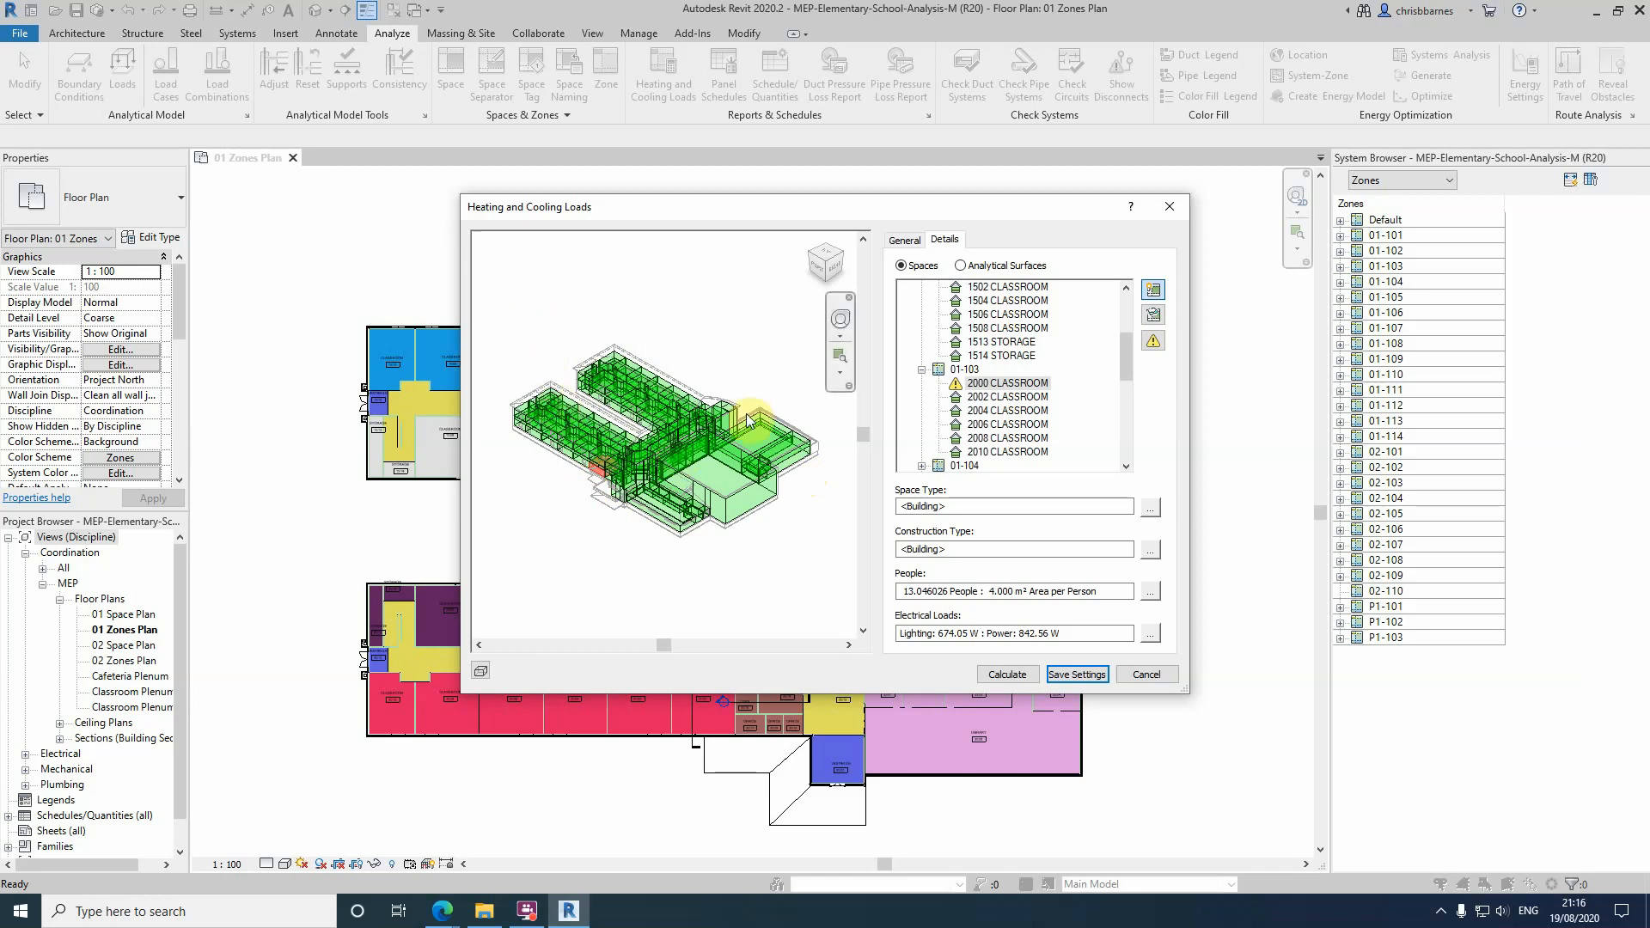
left_click(1153, 319)
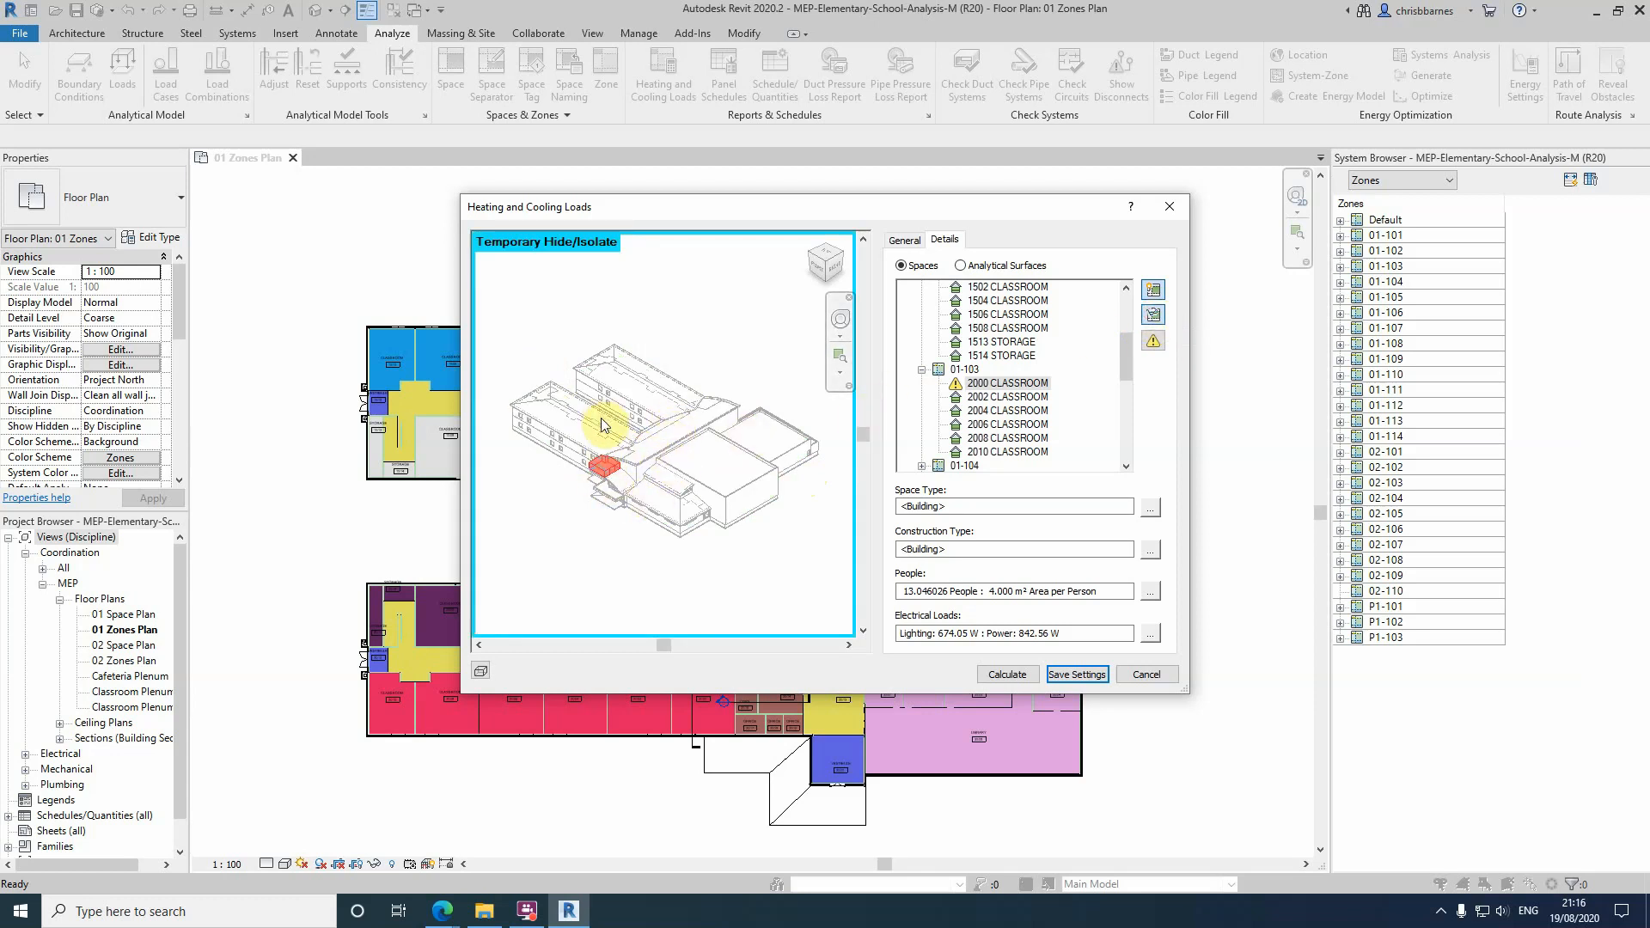
left_click(815, 270)
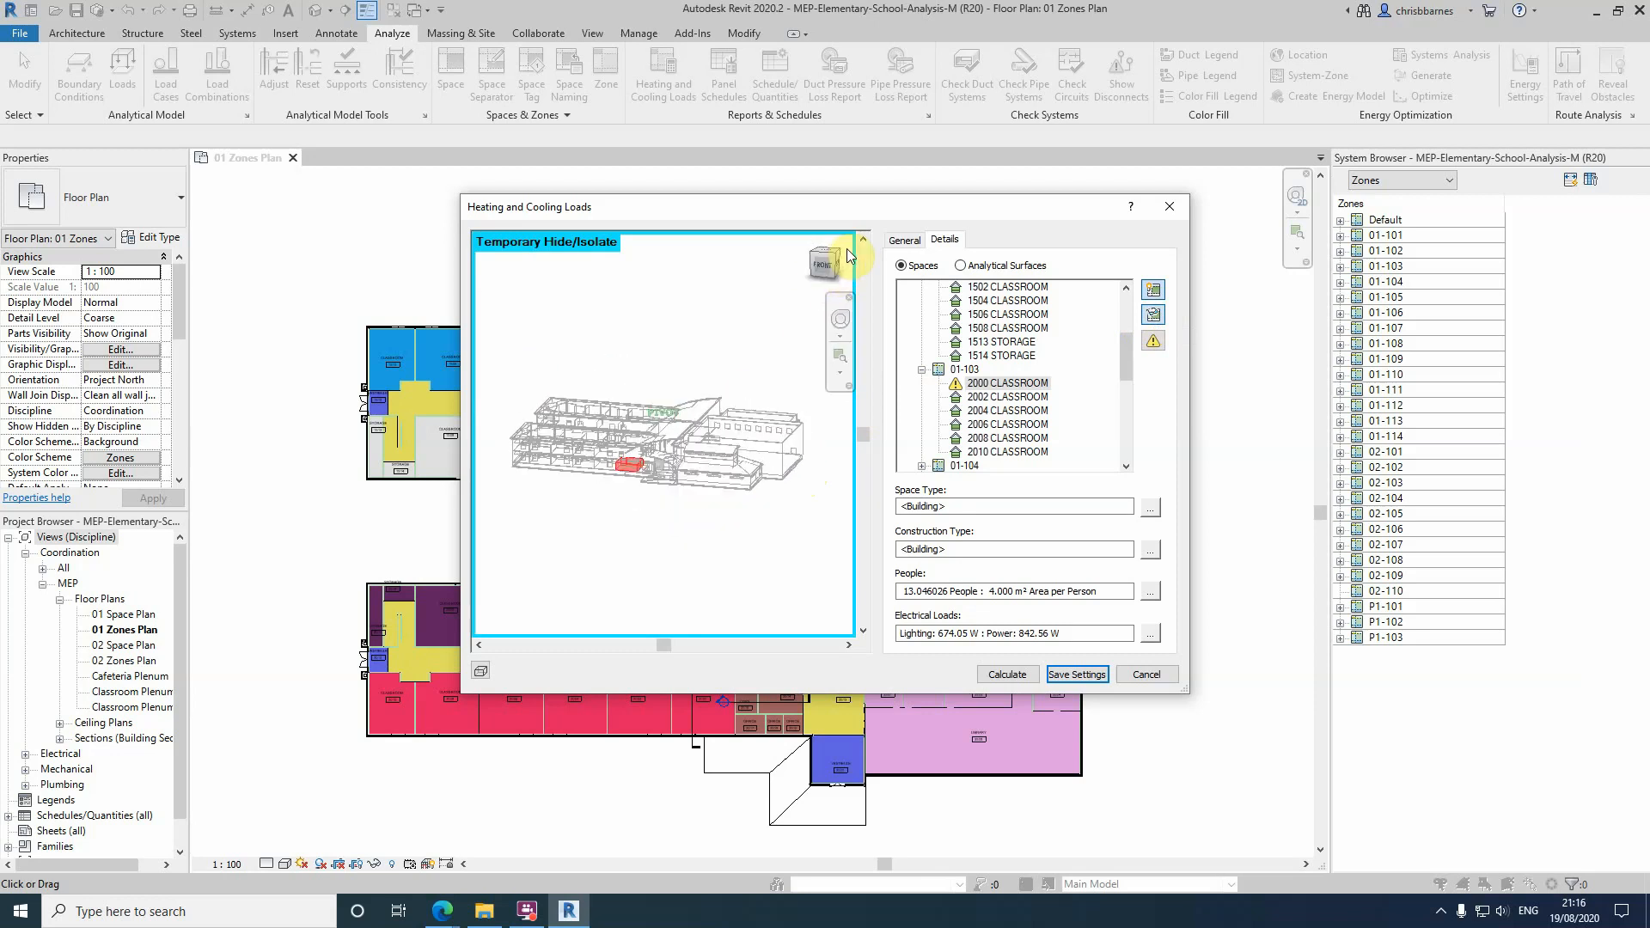
left_click_drag(801, 258, 756, 347)
mouse_move(817, 274)
left_mouse_down()
mouse_move(817, 307)
mouse_move(863, 247)
mouse_move(783, 309)
mouse_move(792, 357)
mouse_move(847, 368)
mouse_move(479, 387)
mouse_move(827, 333)
mouse_move(754, 339)
mouse_move(675, 298)
mouse_move(589, 455)
mouse_move(632, 473)
mouse_move(712, 362)
mouse_move(700, 258)
mouse_move(746, 260)
mouse_move(707, 239)
mouse_move(832, 463)
left_mouse_up()
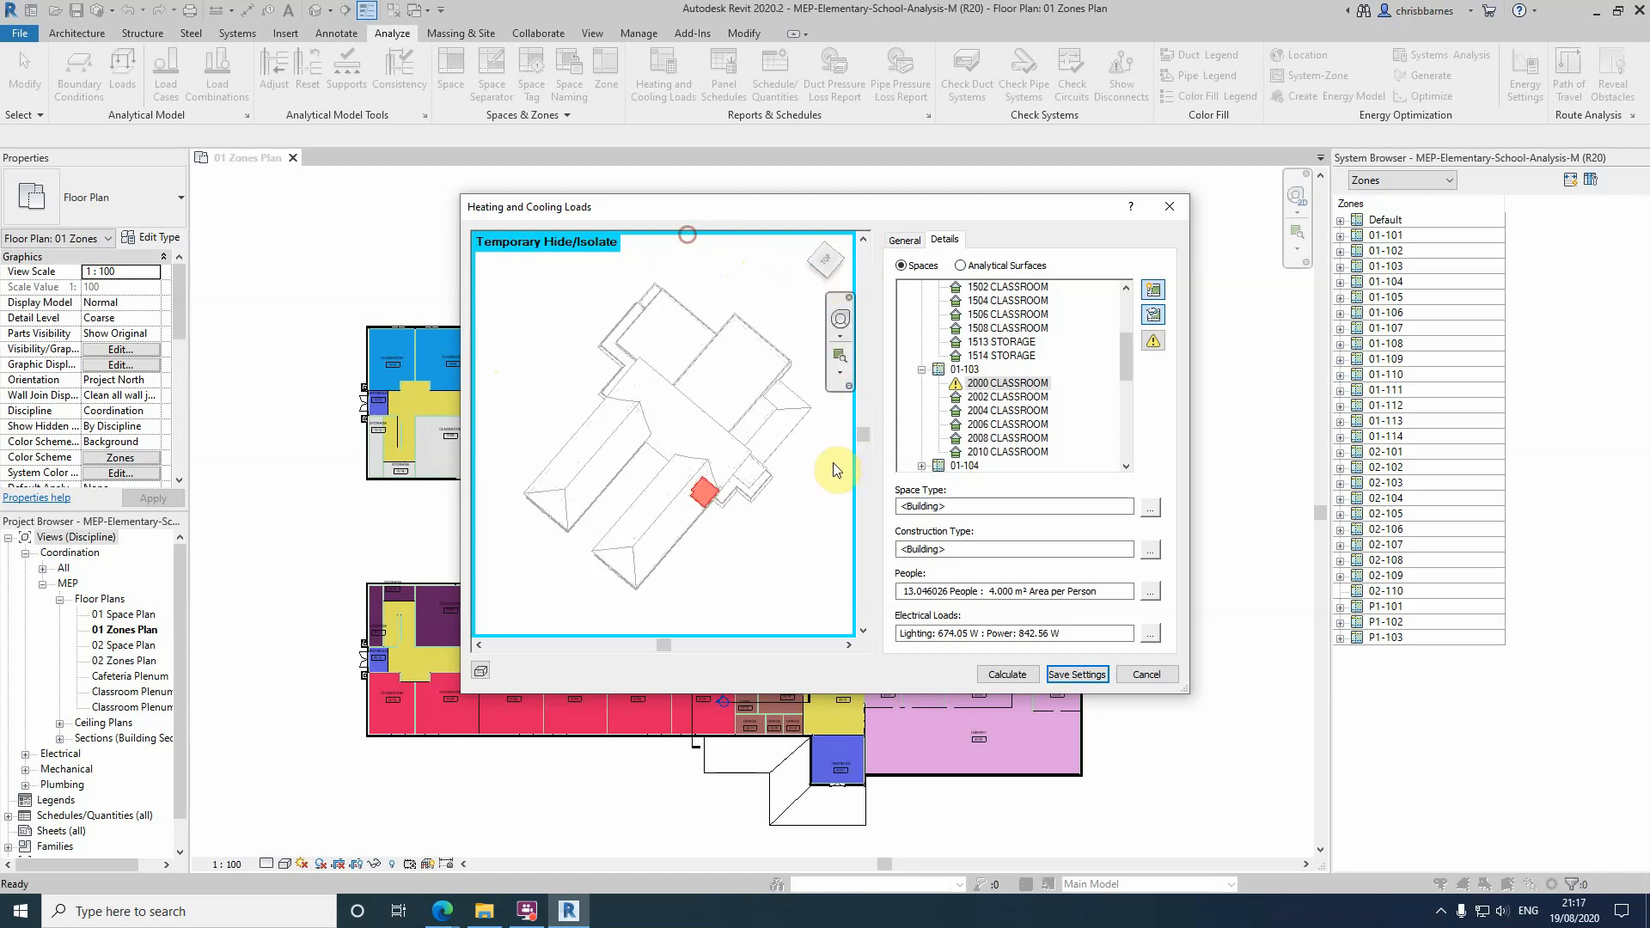
left_click(827, 275)
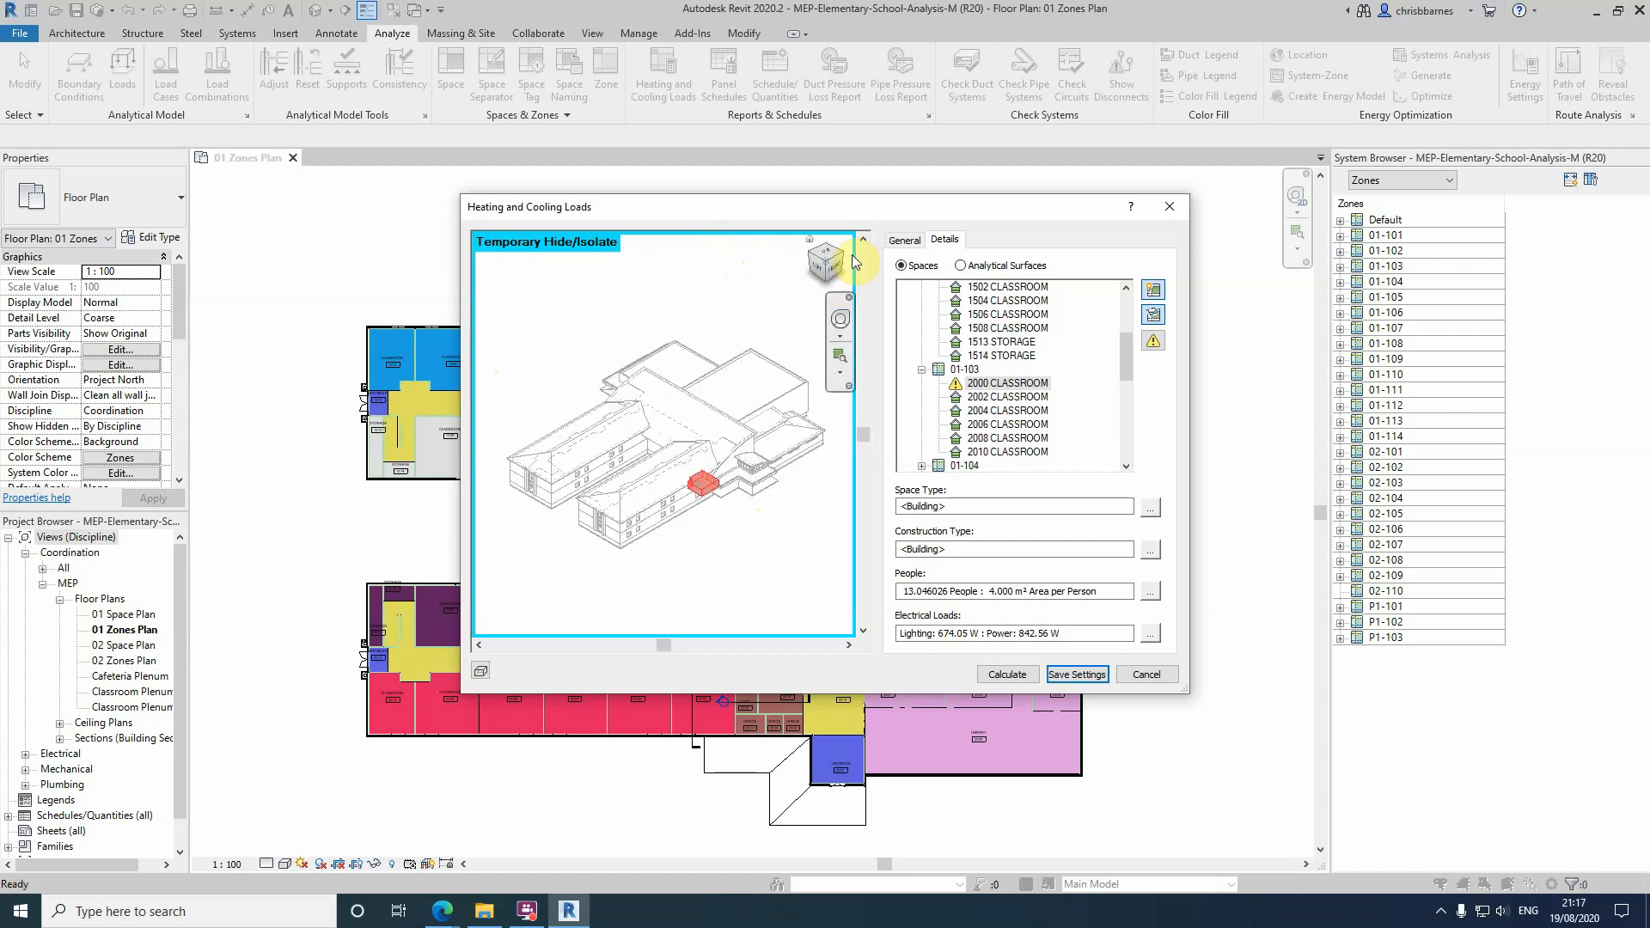
left_click(844, 256)
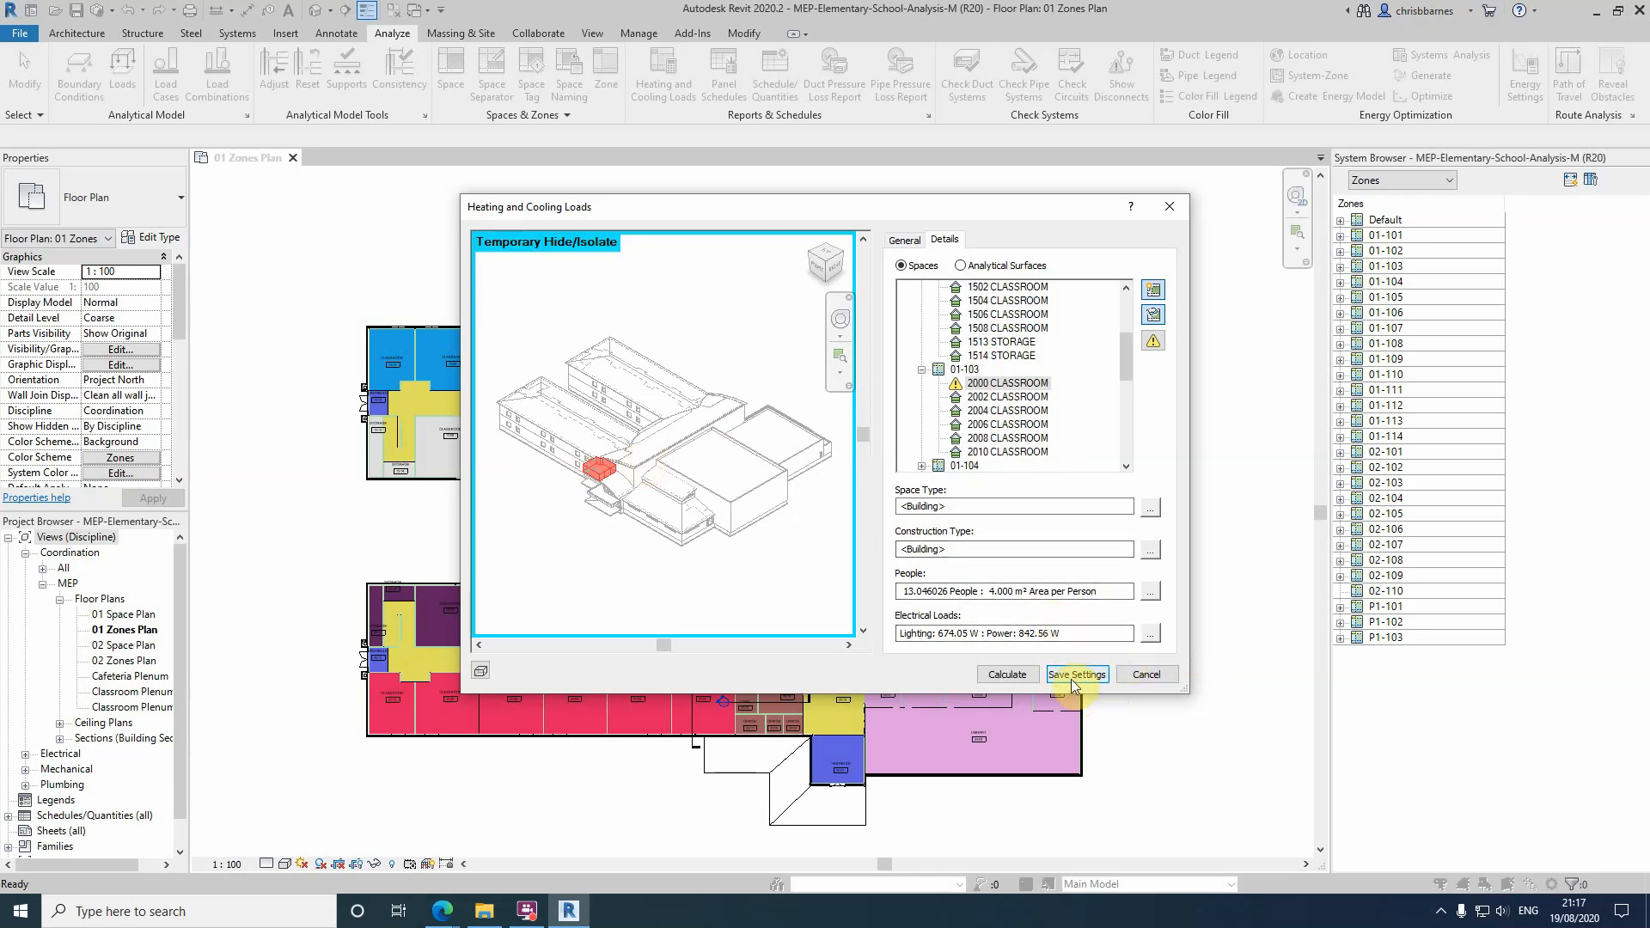
Recheck the general analysis parameters and calculate the building's heating and cooling loads
left_click(905, 239)
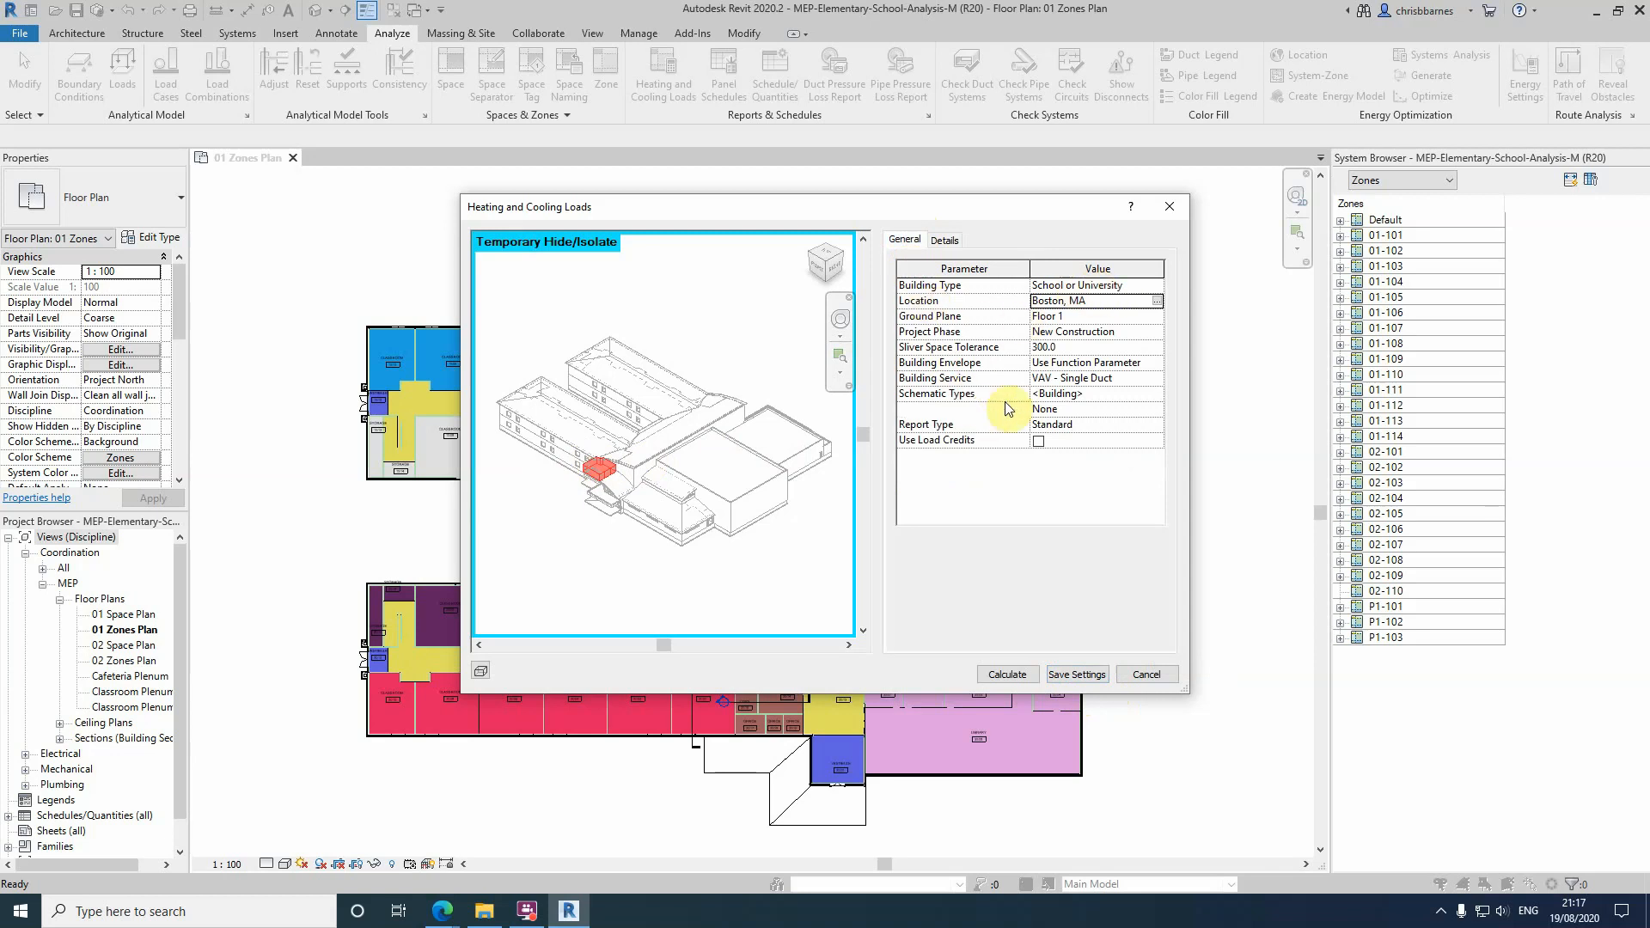
left_click(942, 240)
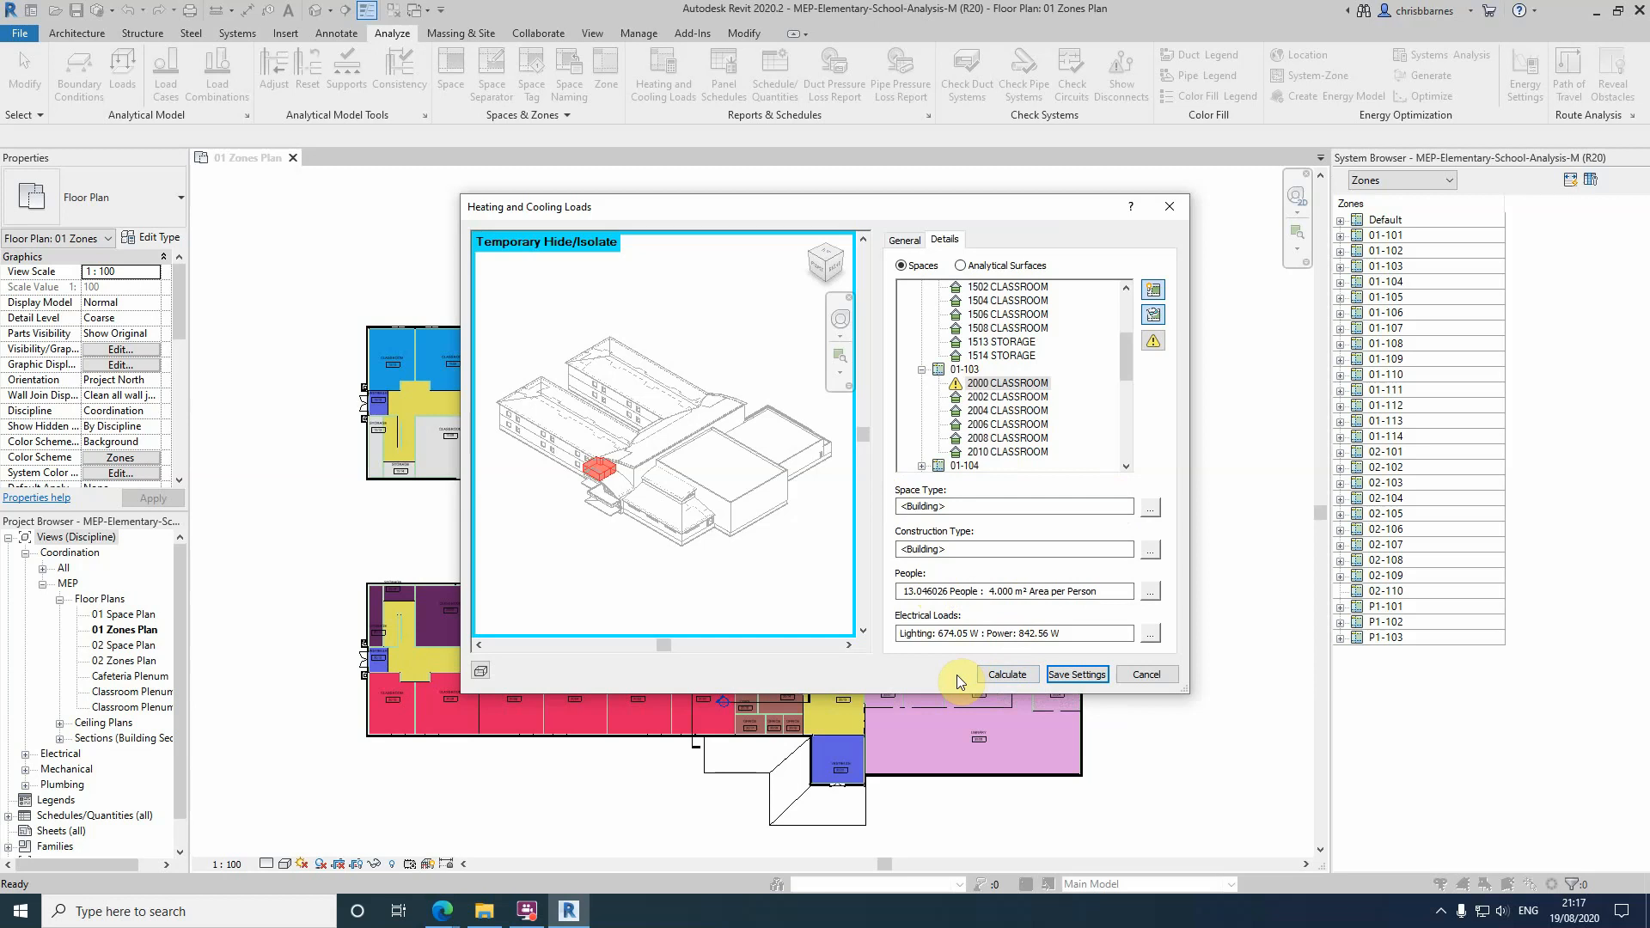
left_click(1001, 673)
left_click(1009, 675)
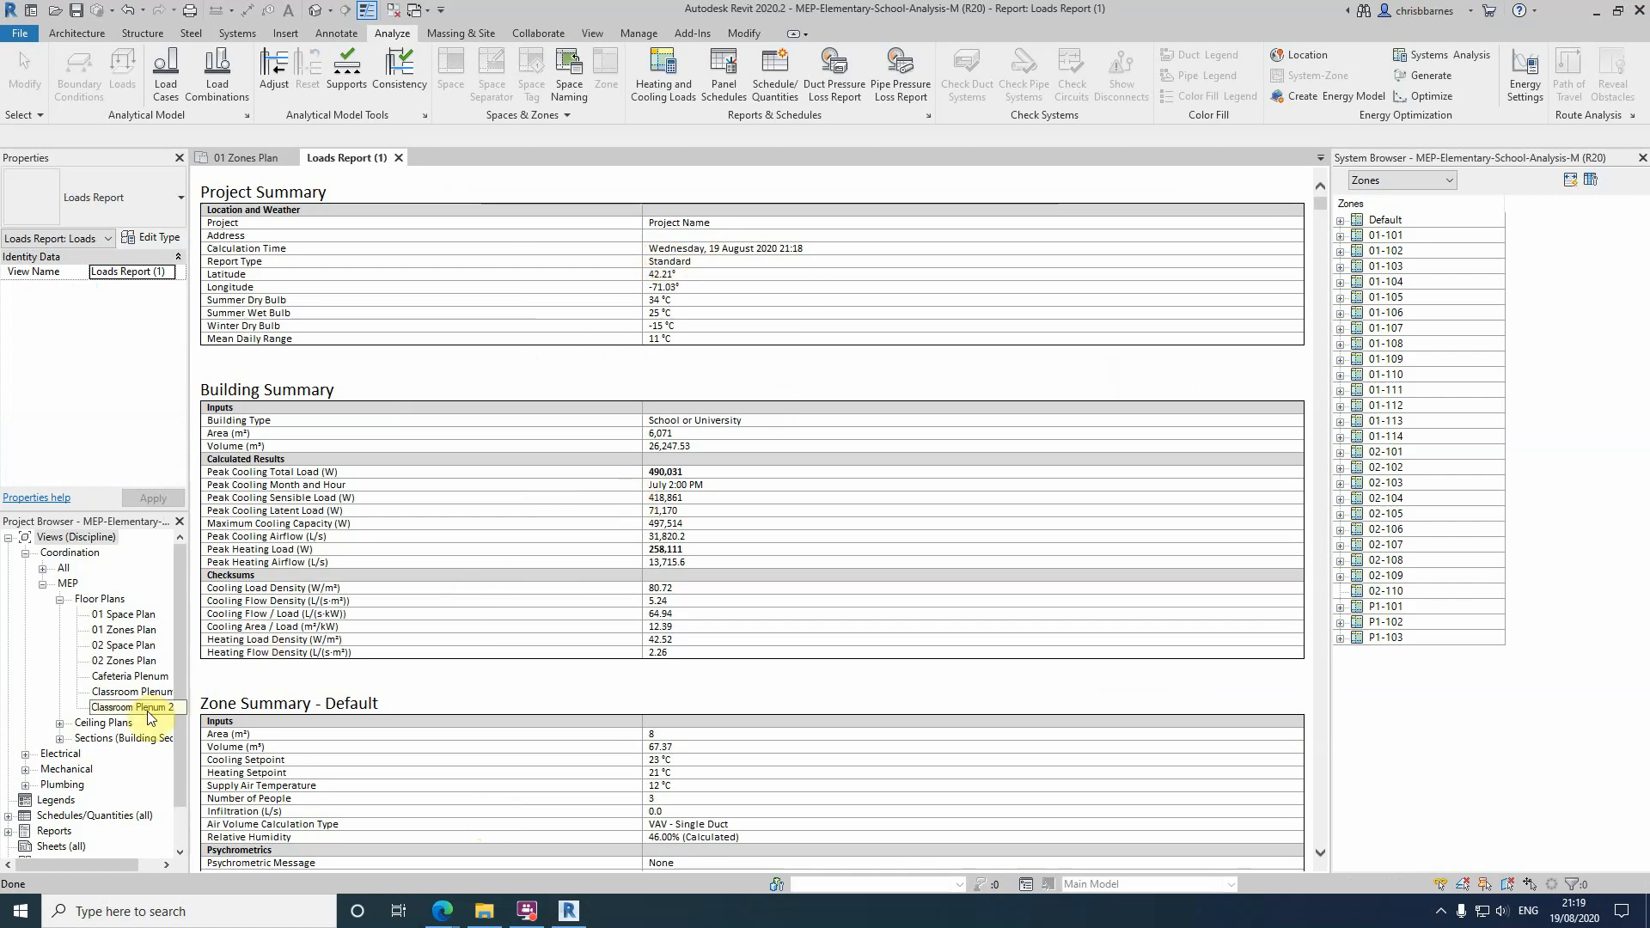
Locate the generated loads report in the project's Reports by expanding the Loads Reports group
left_click_drag(176, 709, 179, 755)
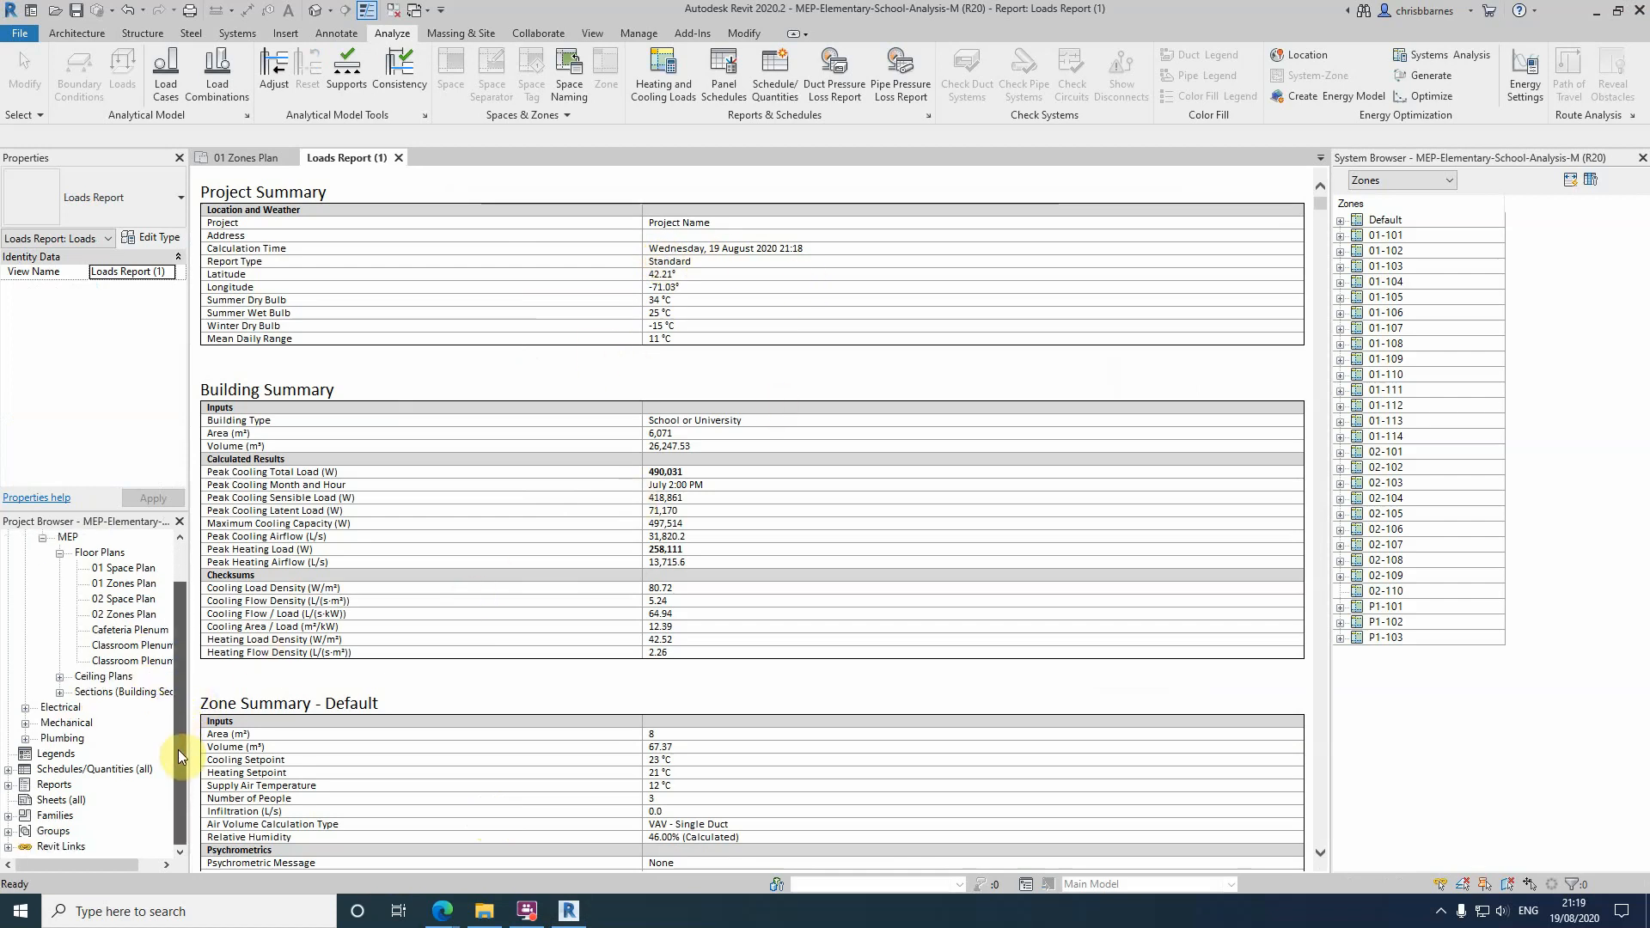
left_click(8, 784)
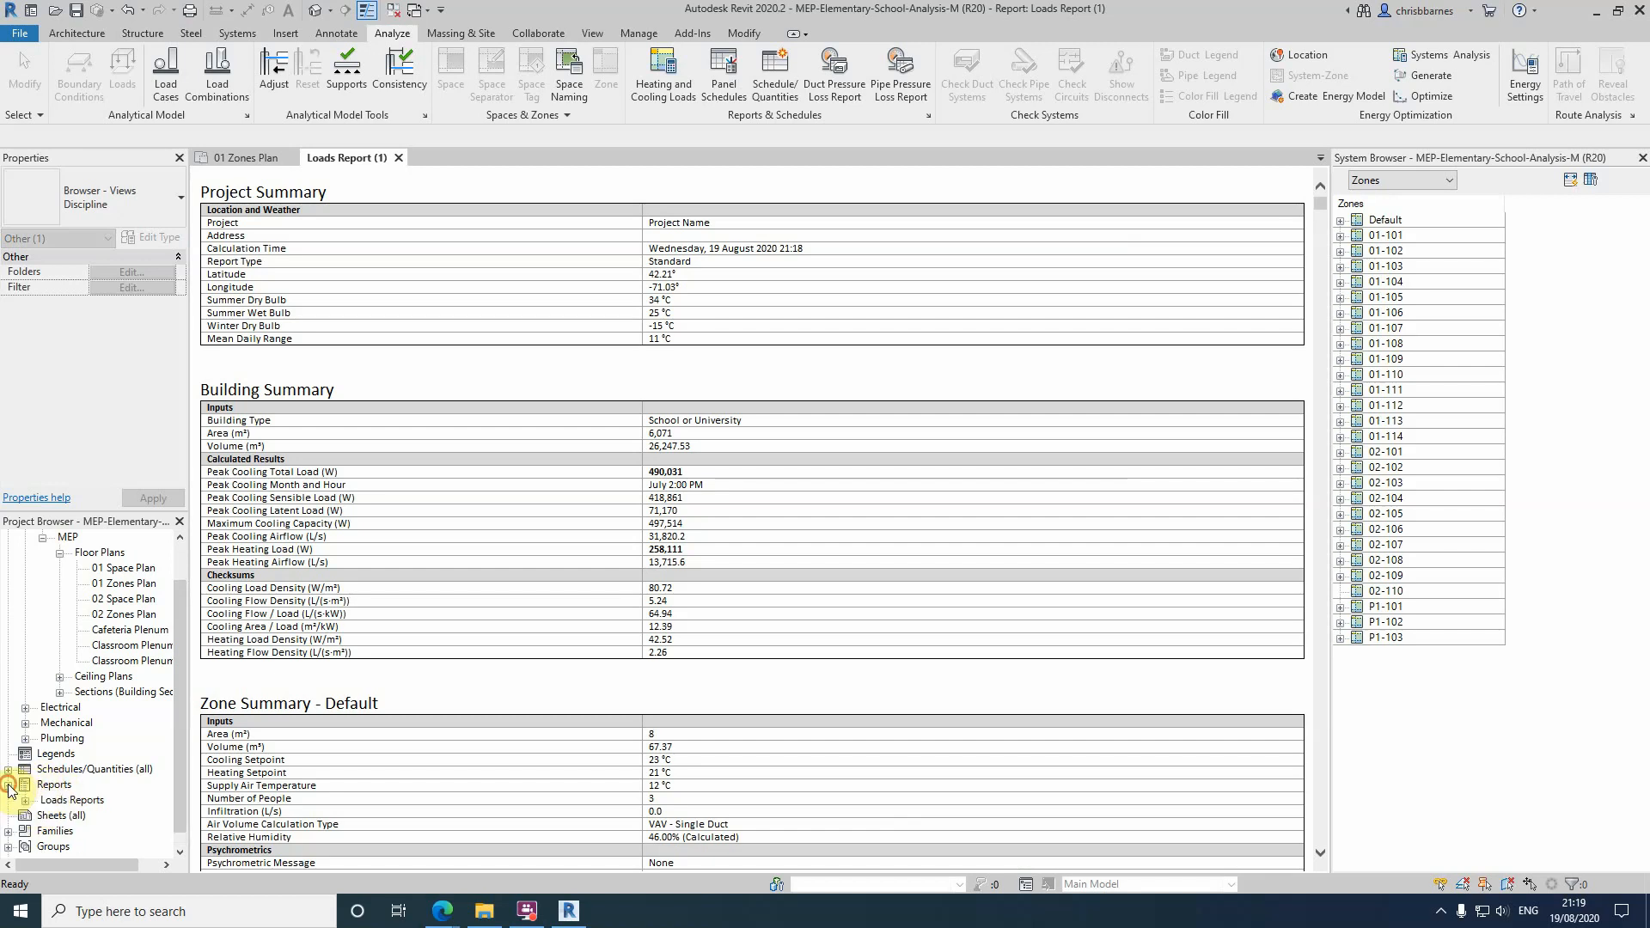
left_click(25, 800)
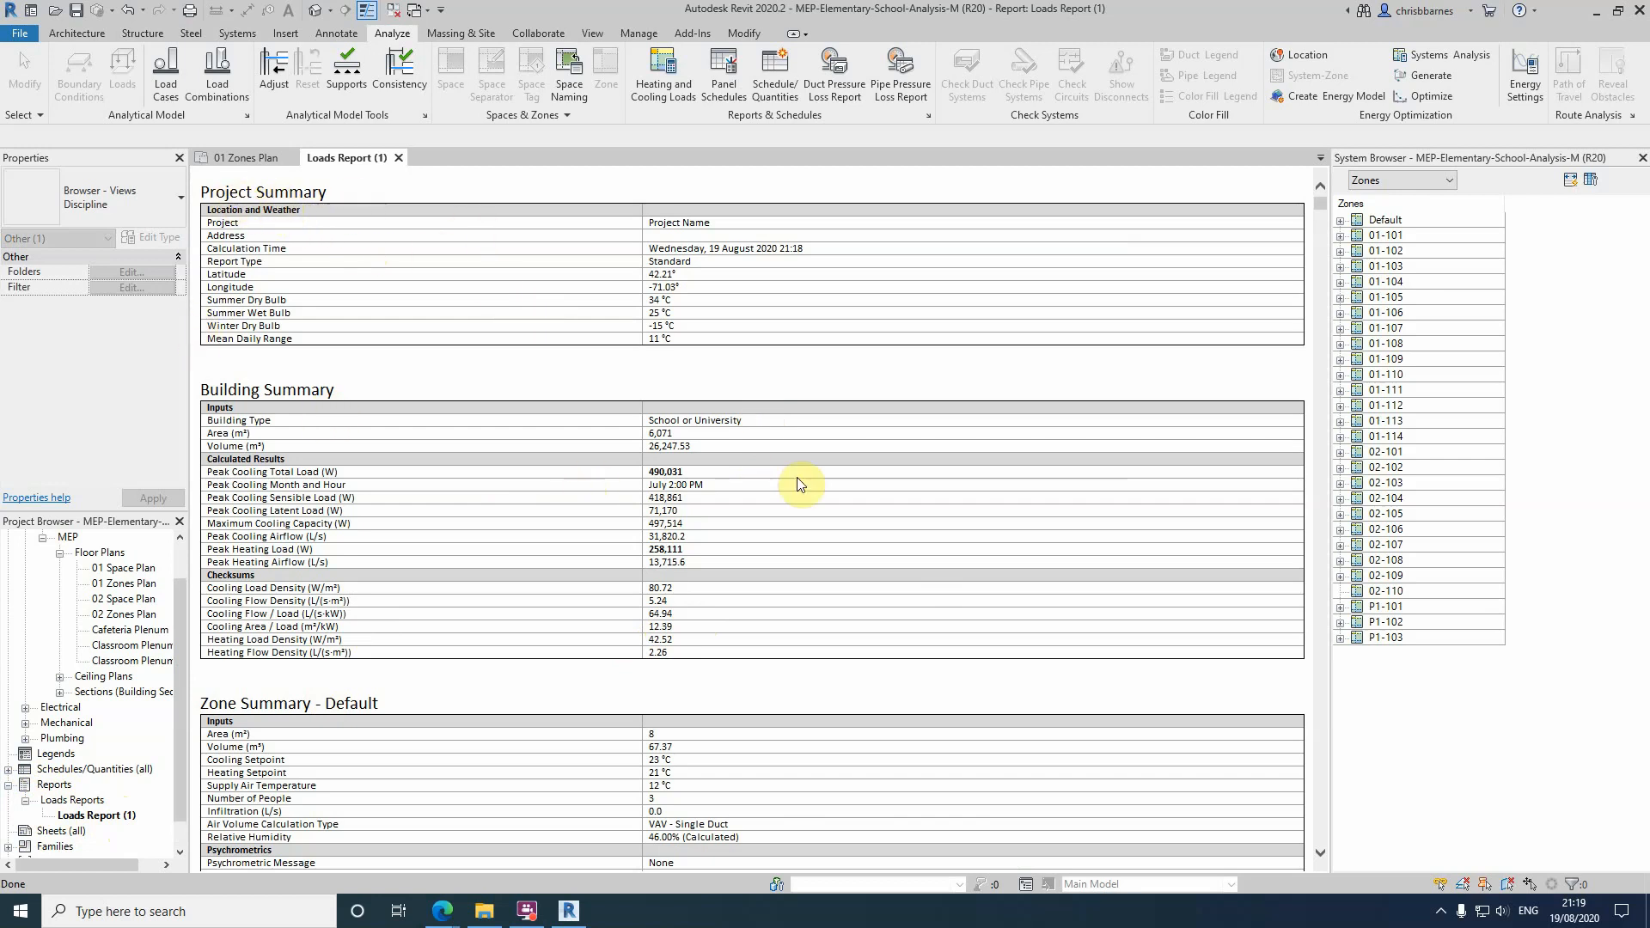
Examine the loads report's zone summaries, component load tables and space lists from the Default zone through zone 01-102
scroll(841, 486, "down", 5)
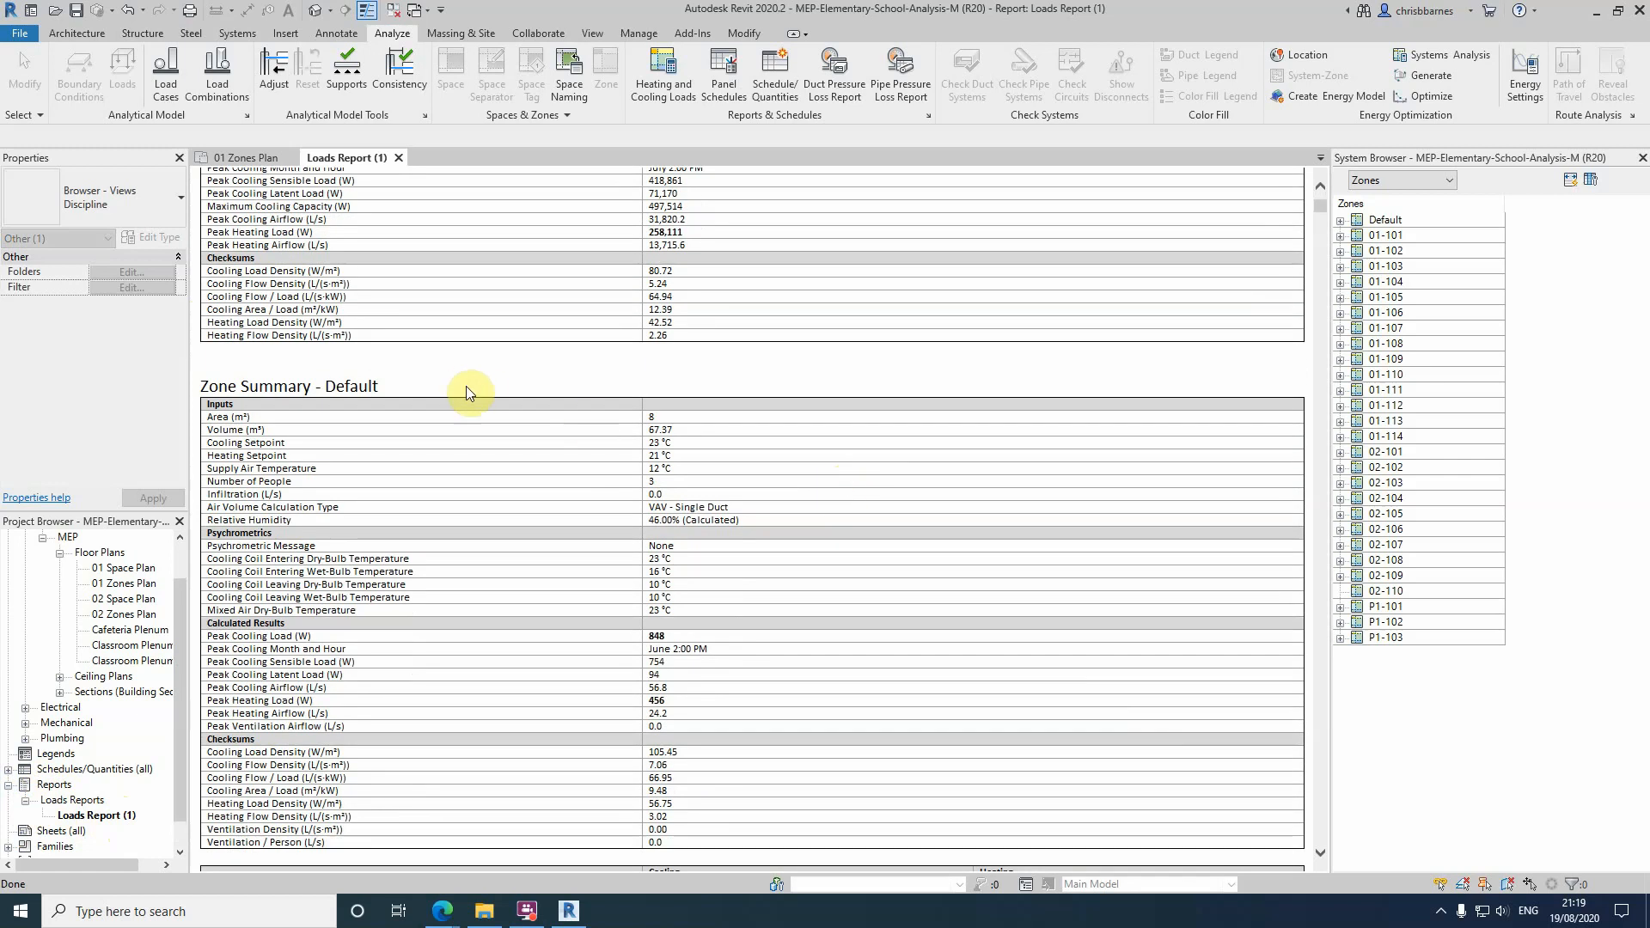
scroll(468, 414, "down", 2)
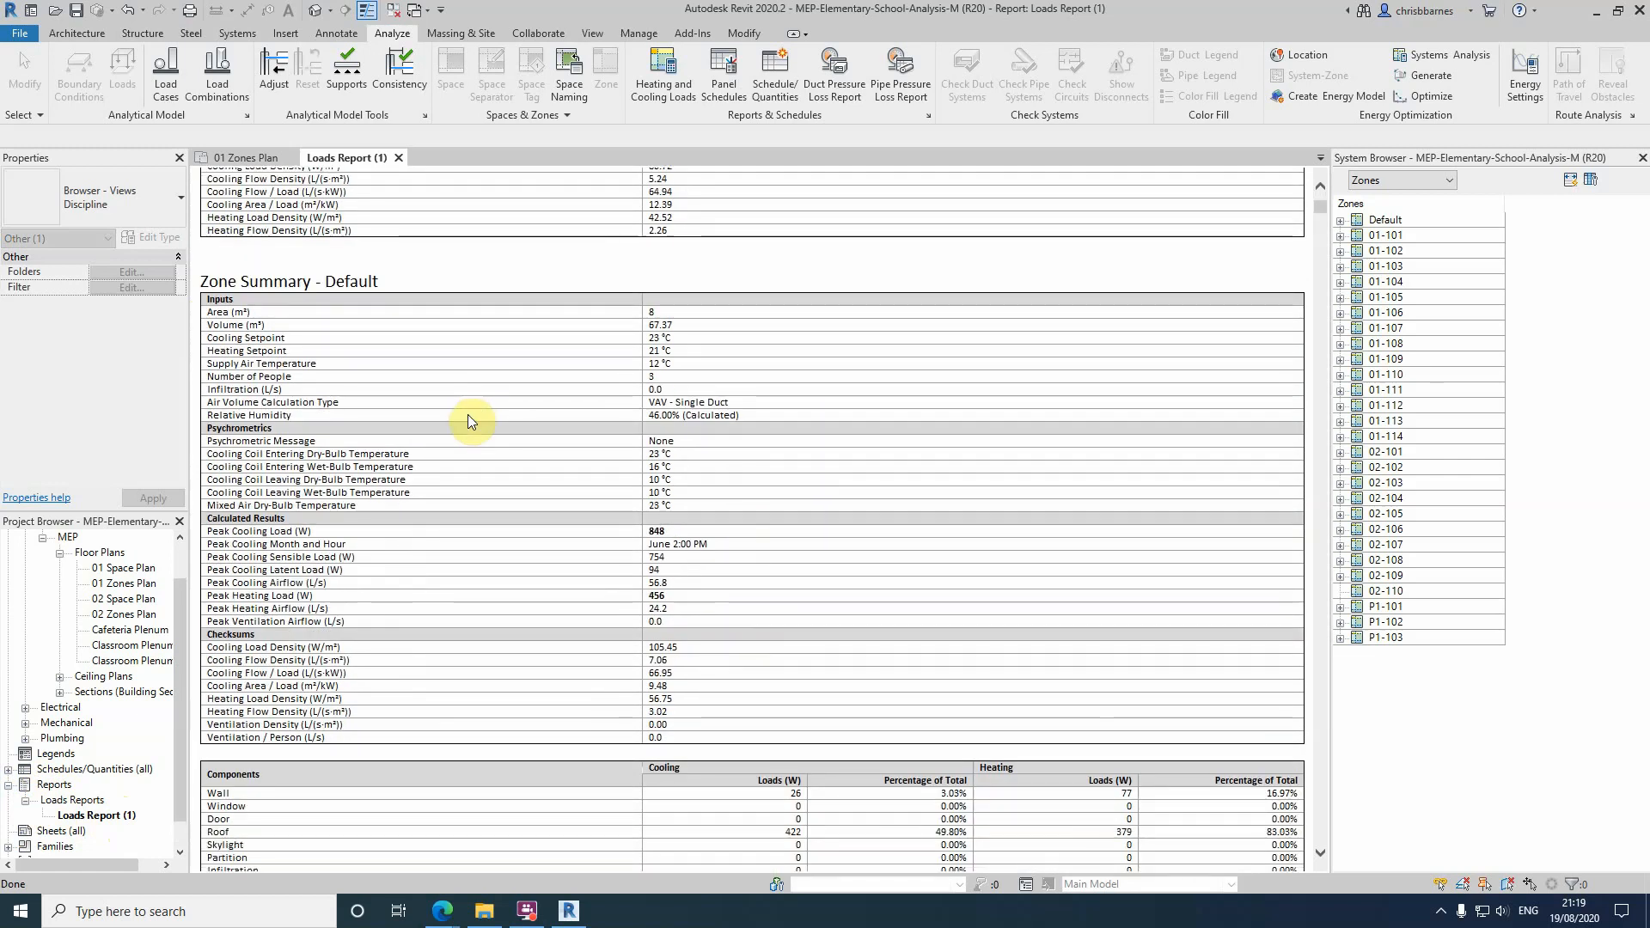
scroll(490, 451, "down", 4)
scroll(490, 451, "down", 6)
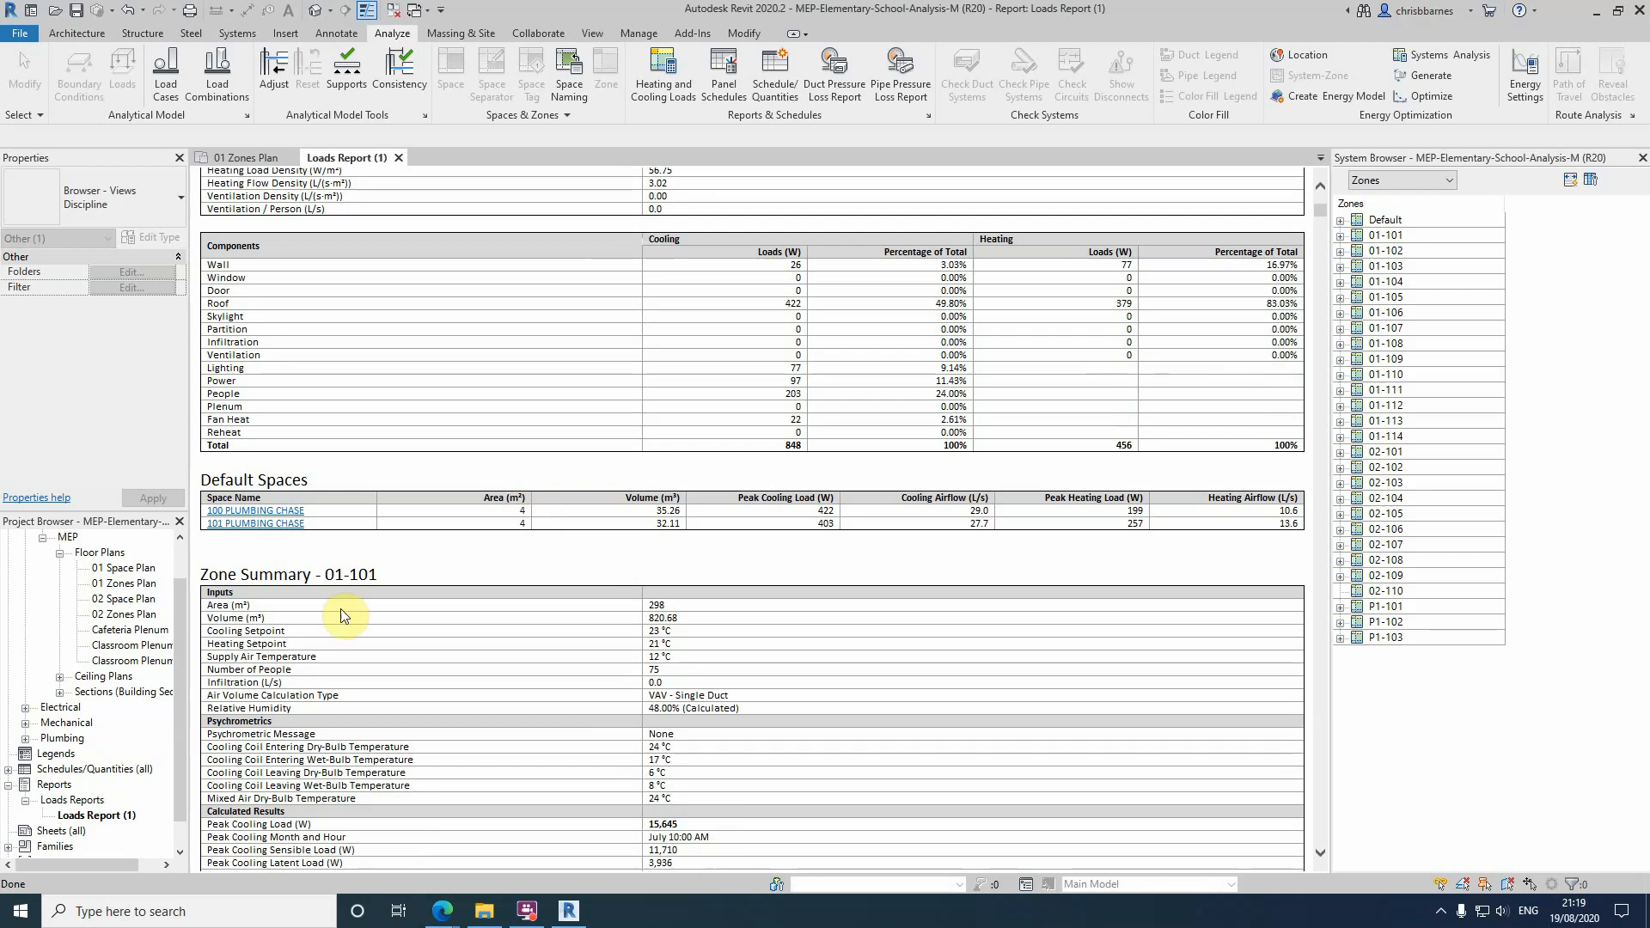
scroll(825, 660, "down", 2)
scroll(825, 660, "down", 2)
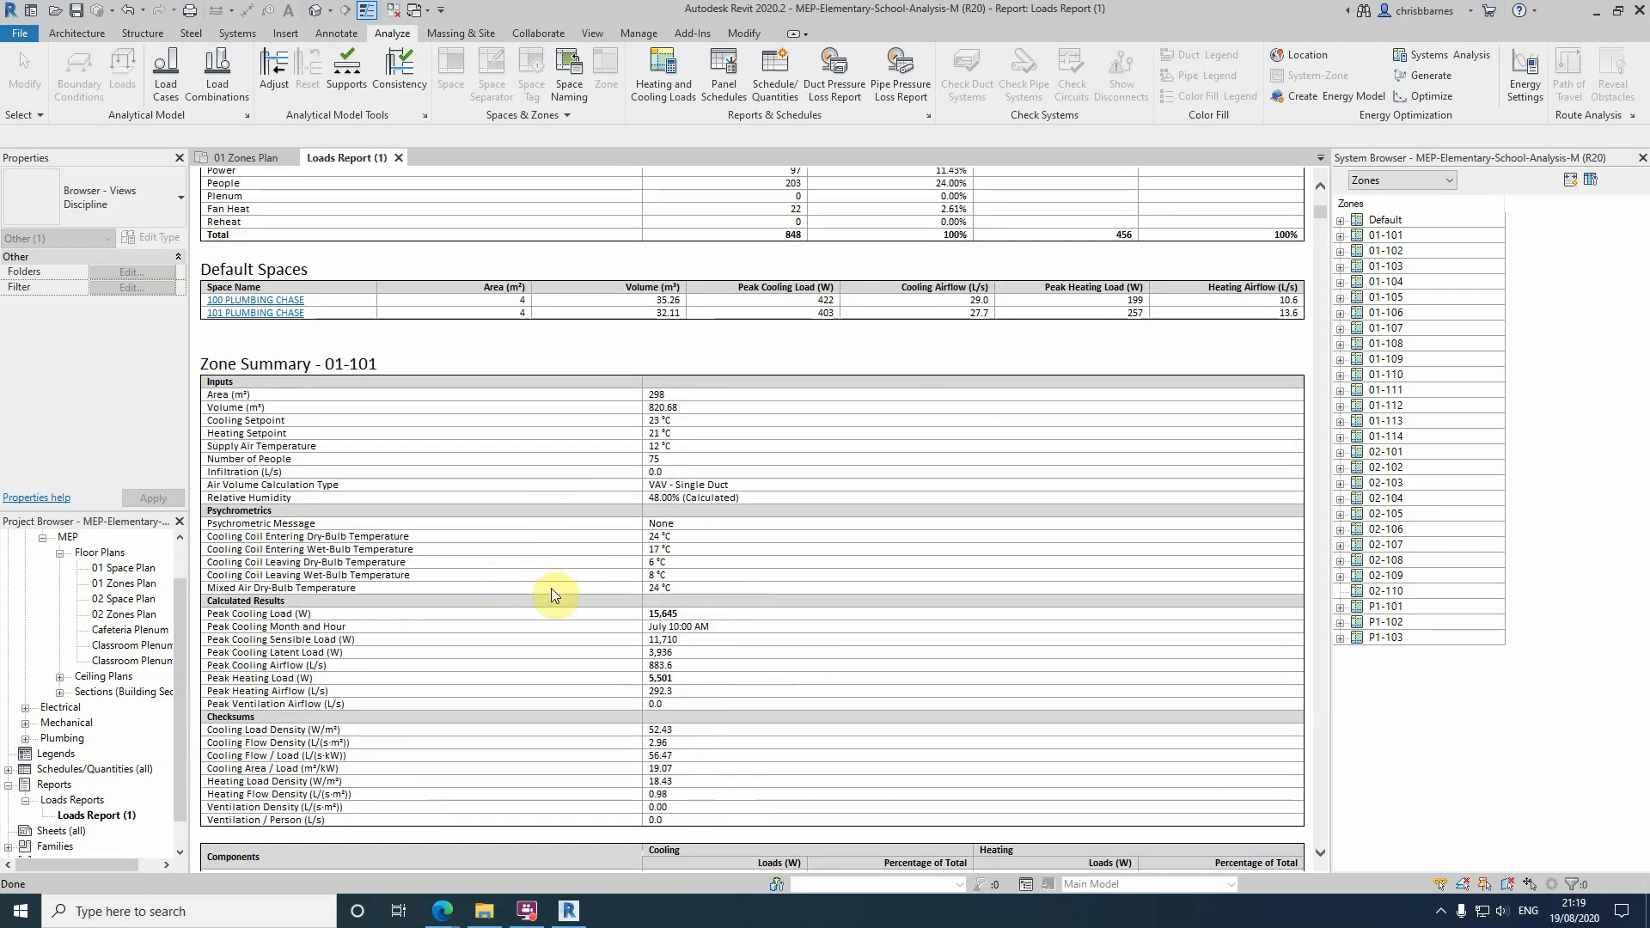
scroll(763, 637, "down", 6)
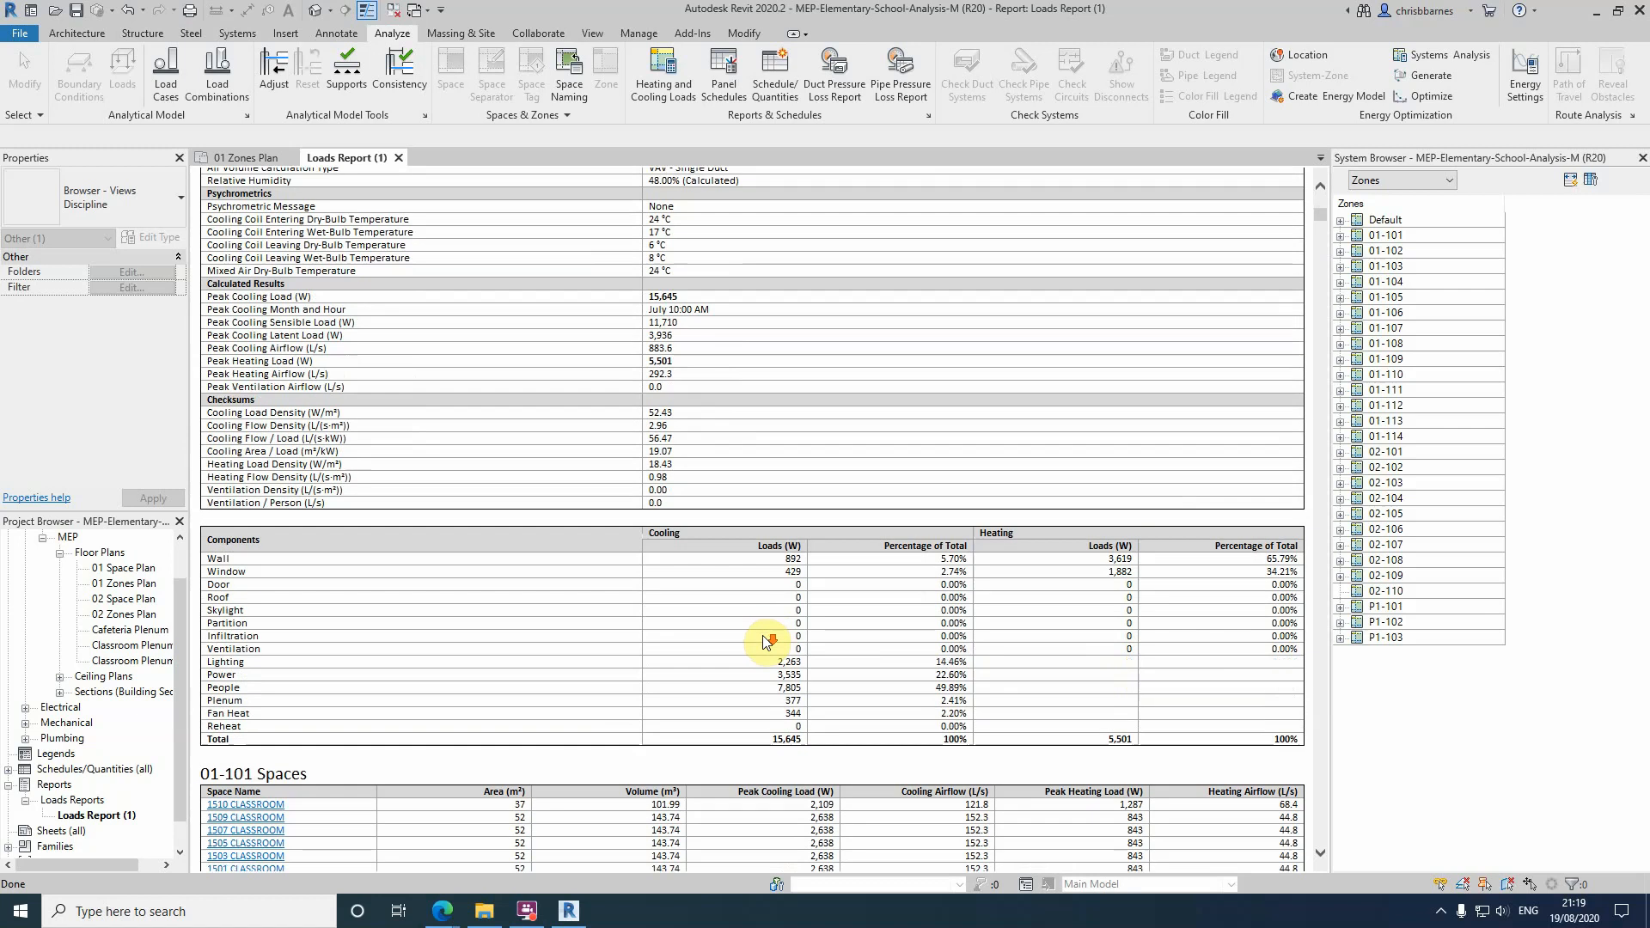
scroll(763, 641, "down", 2)
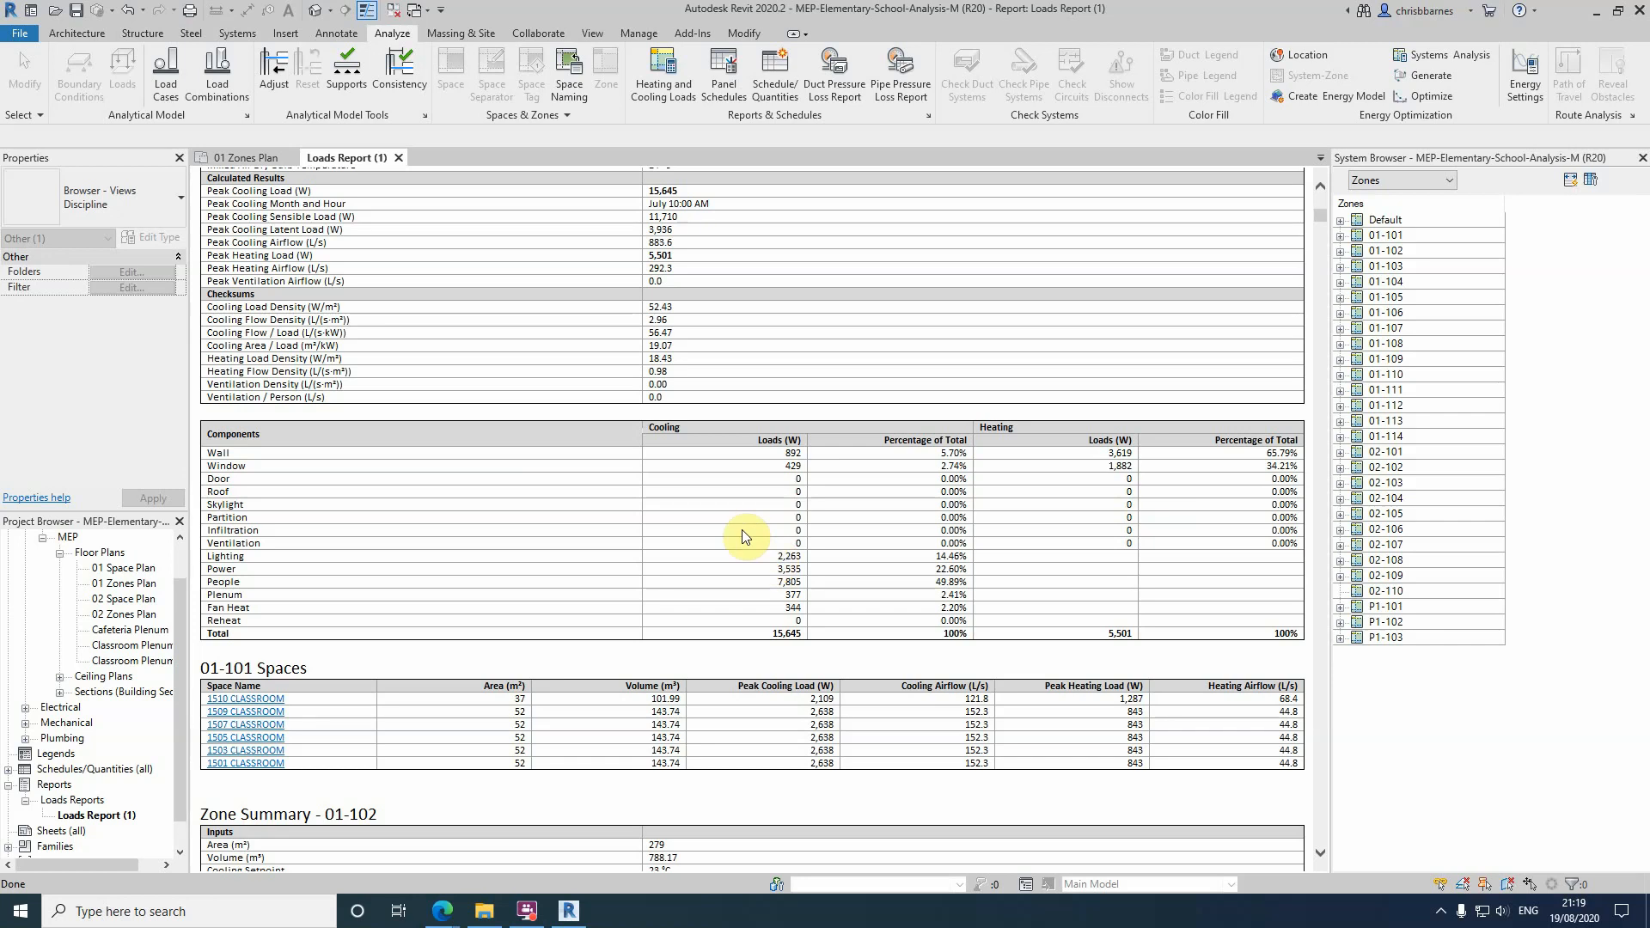
scroll(744, 532, "down", 10)
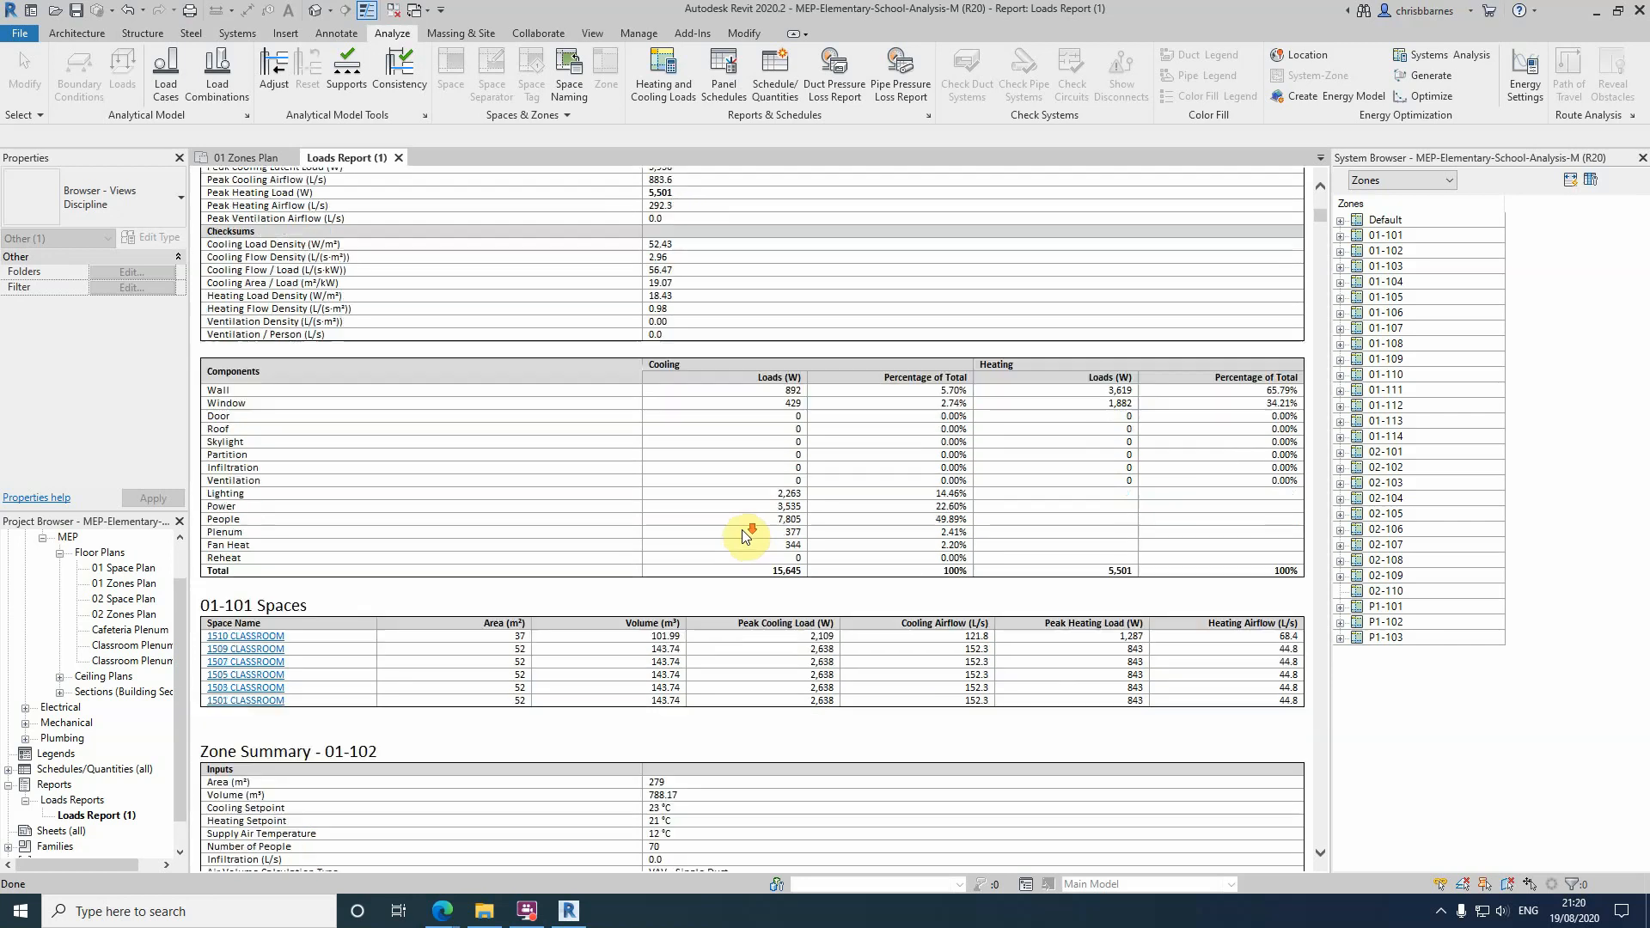
scroll(742, 531, "down", 7)
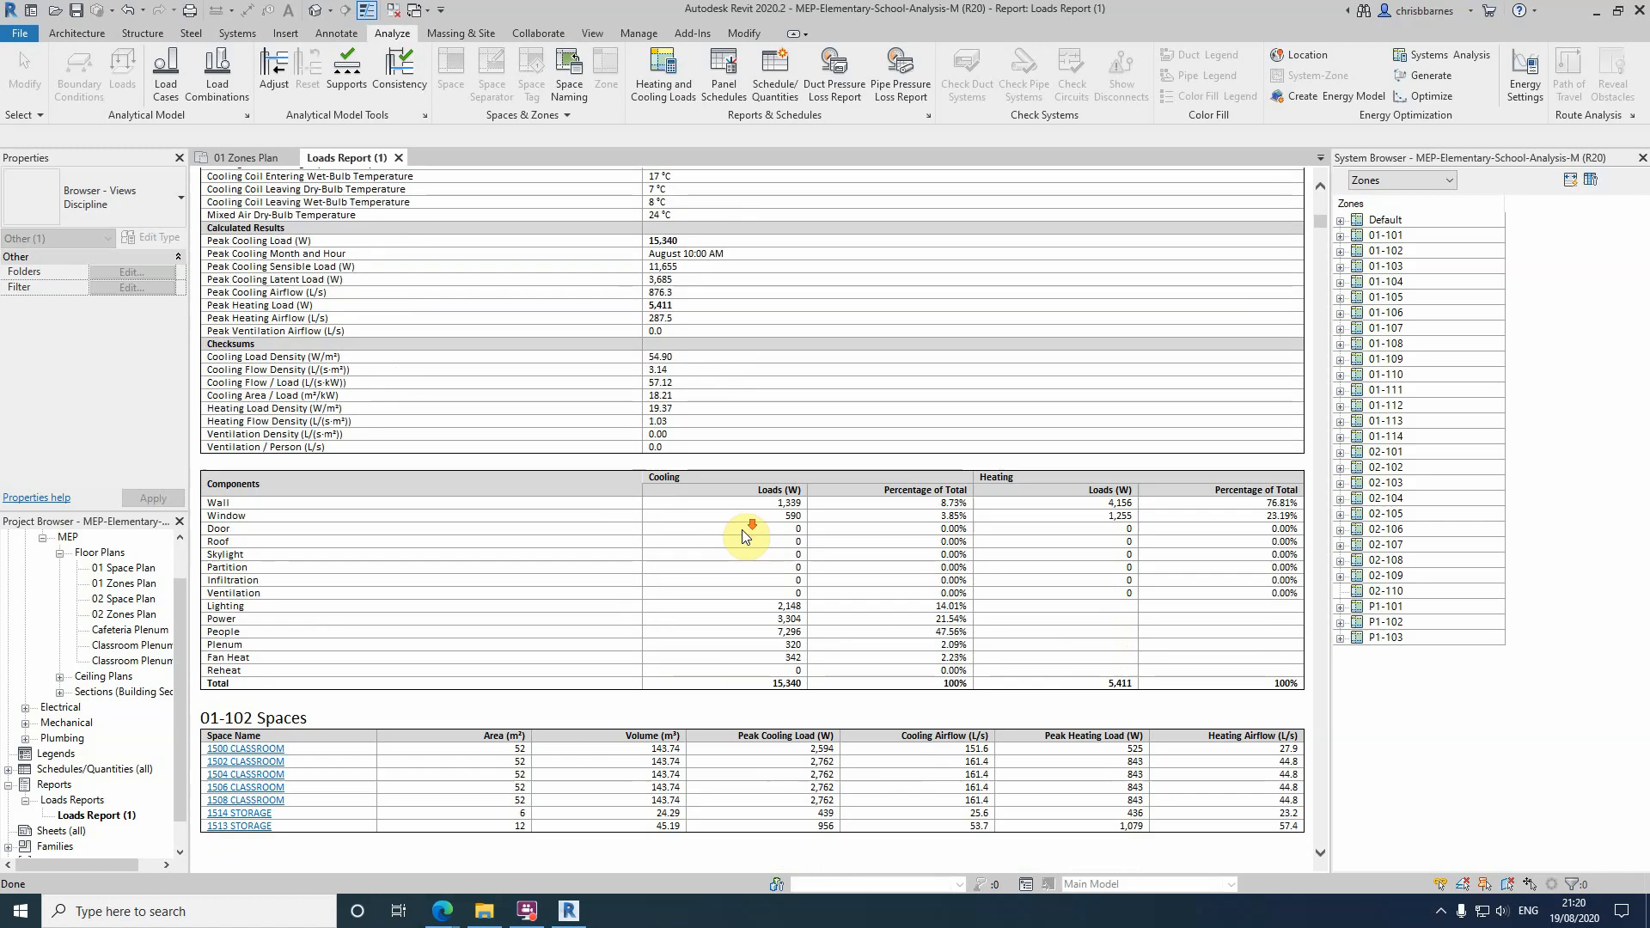